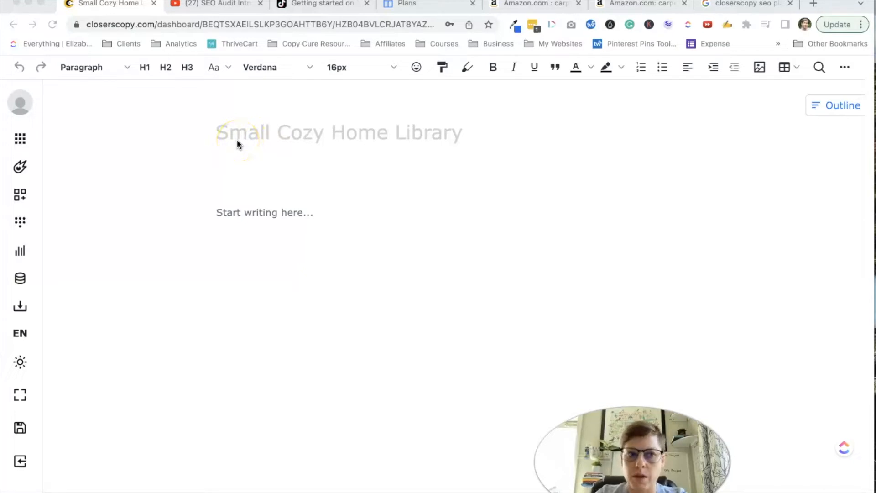
Step: Run an SEO search for "small cozy home library" with United States and English as the region and language
left_click(20, 140)
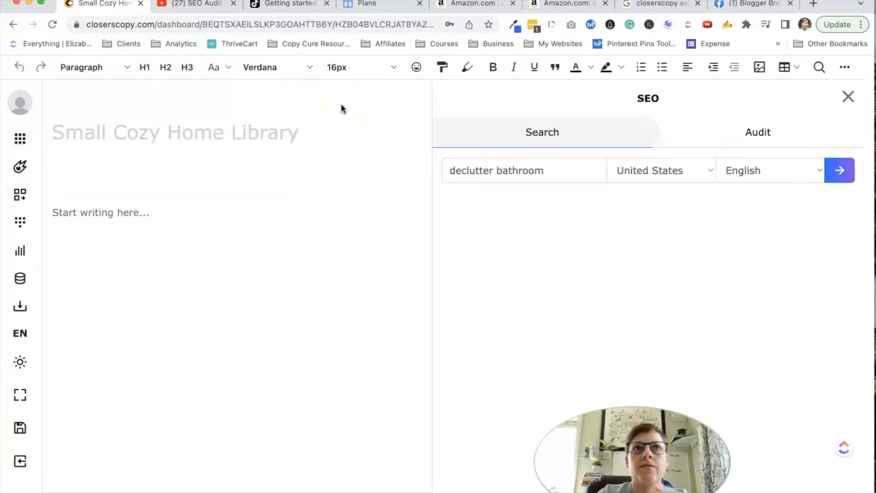
triple_click(551, 175)
type("small")
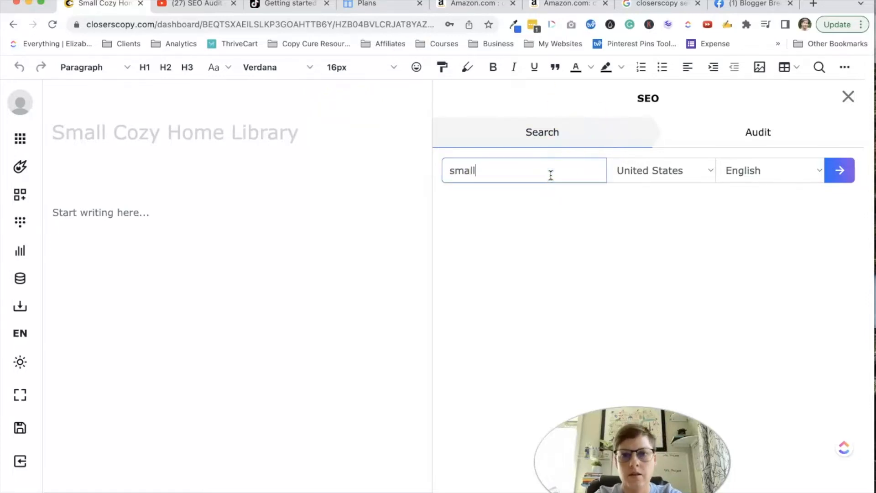
type(" cozy home library")
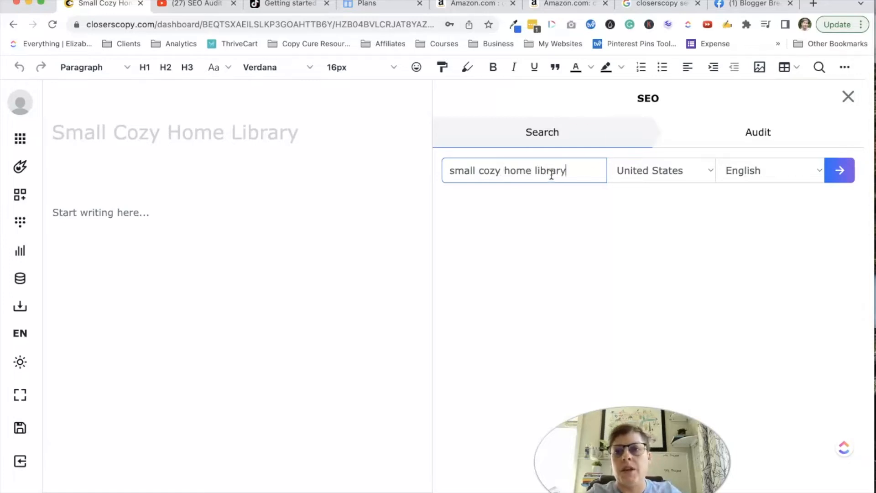
left_click(840, 170)
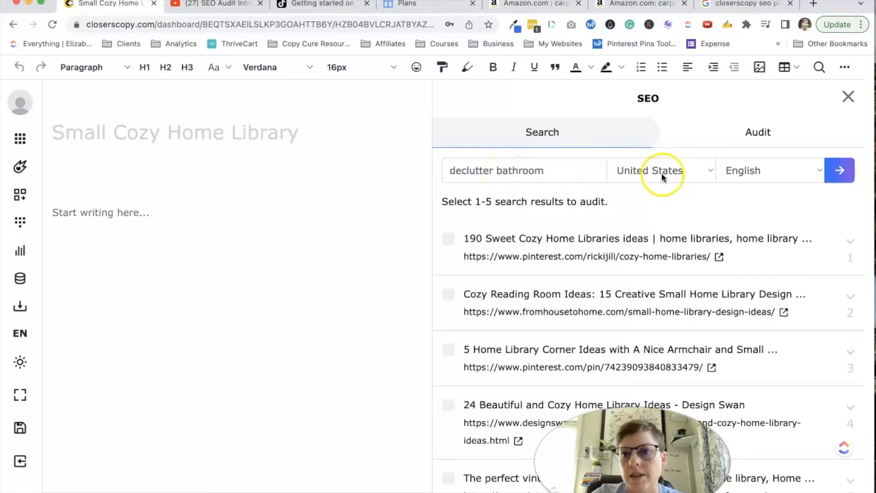
Step: Expand the "190 Sweet Cozy Home Libraries ideas" result, review its word count and headings, and collapse it
scroll(646, 270, "down", 1)
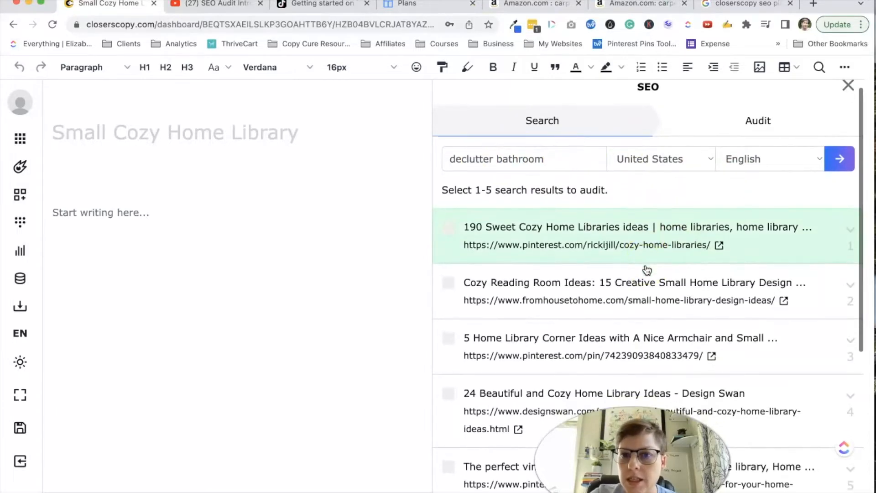
scroll(646, 270, "down", 1)
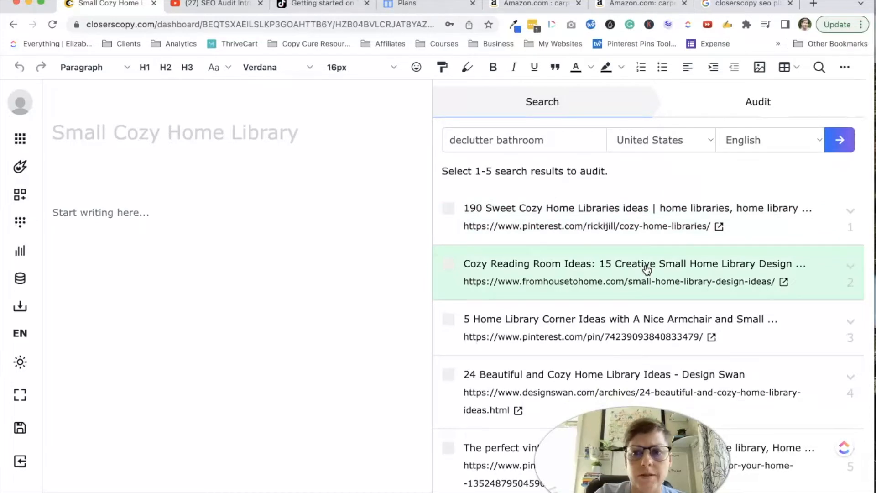
left_click(850, 211)
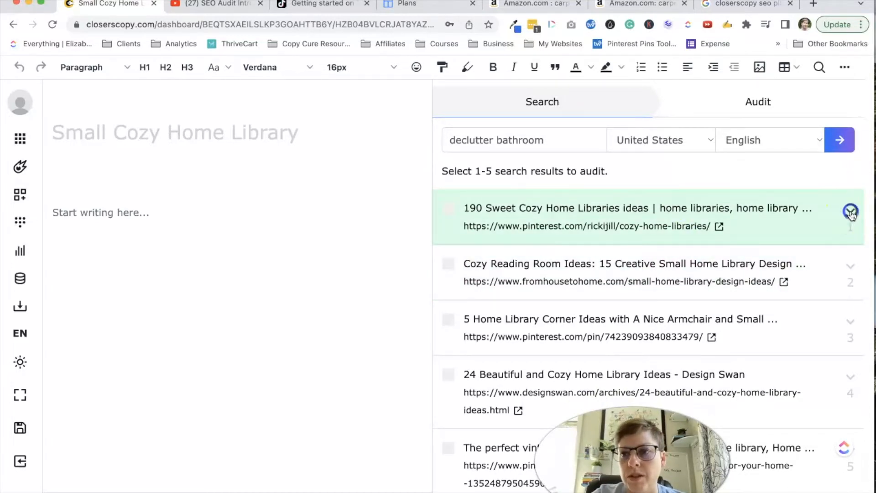
left_click(655, 248)
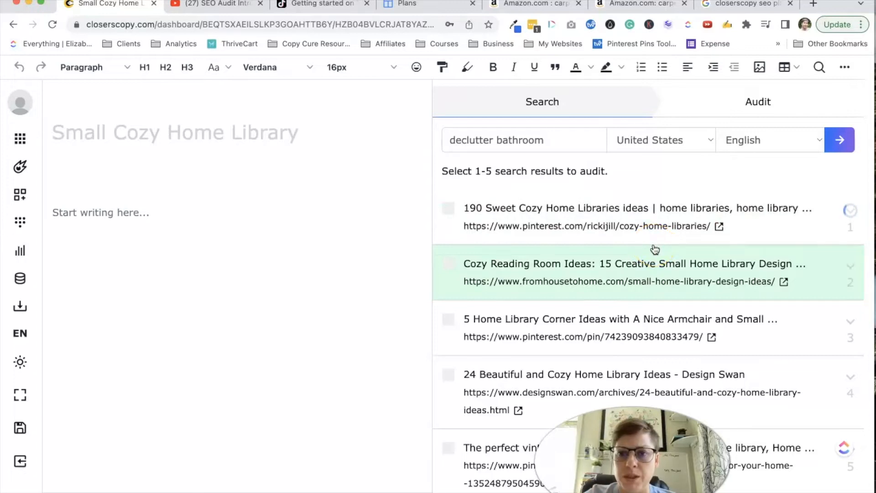
scroll(740, 292, "down", 1)
scroll(741, 295, "down", 1)
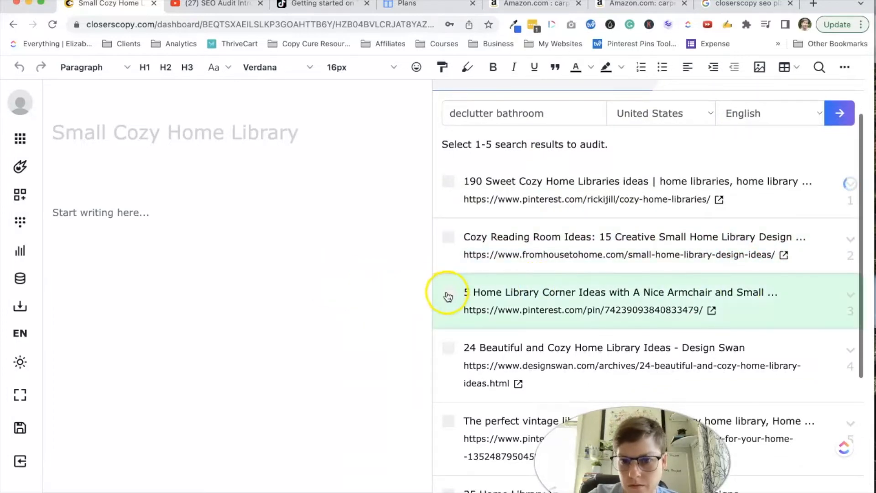
scroll(611, 294, "down", 1)
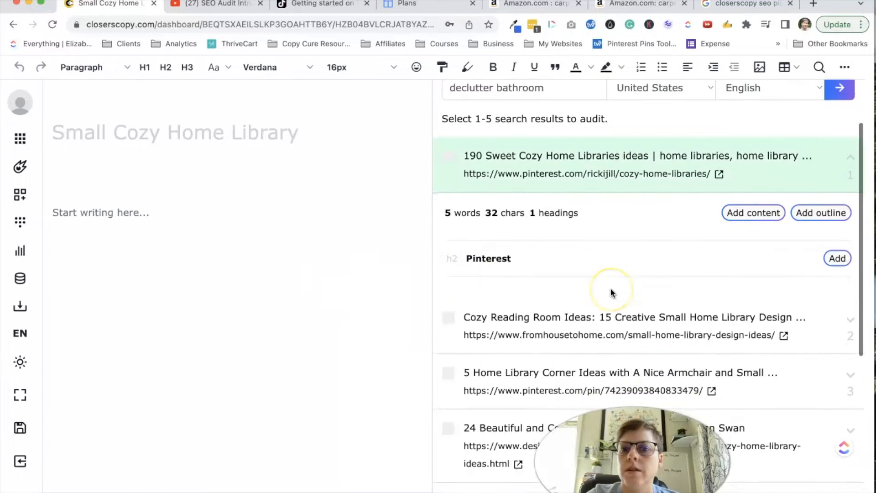
scroll(612, 293, "down", 2)
scroll(612, 294, "up", 2)
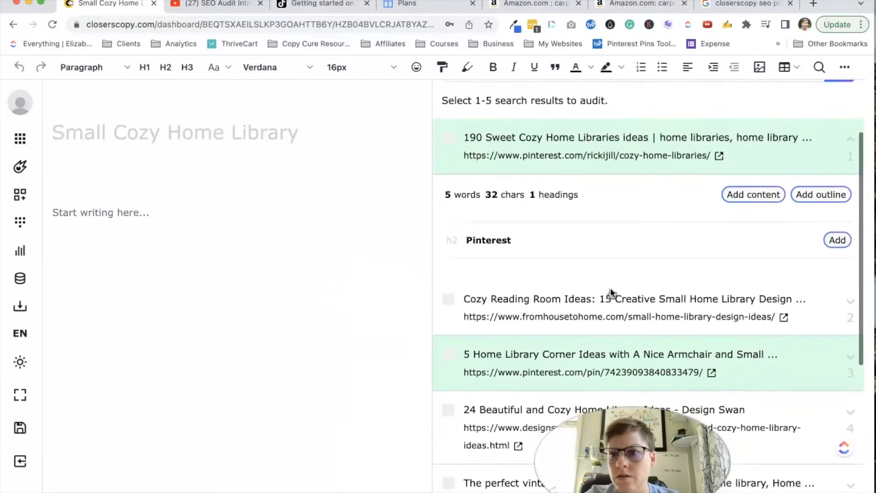
scroll(612, 265, "up", 1)
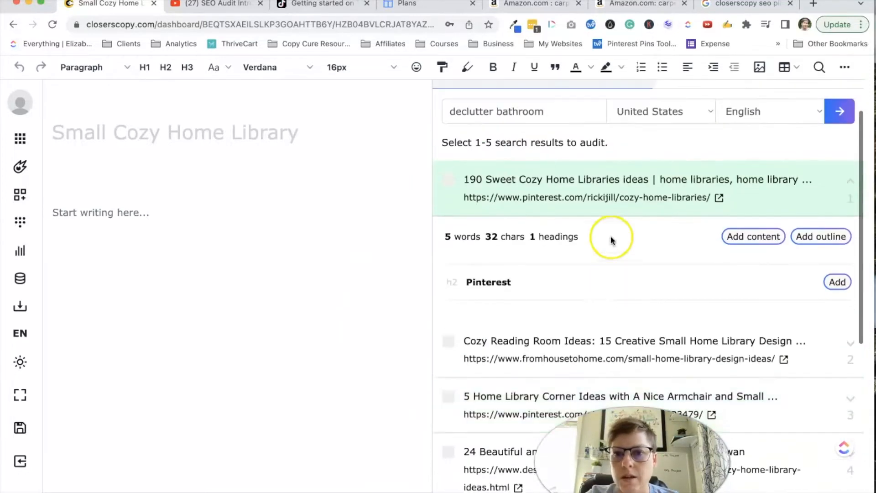
left_click(851, 182)
Step: Expand the "Cozy Reading Room Ideas: 15 Creative Small Home Library Design" result, check its content, and select it for the audit
left_click(851, 236)
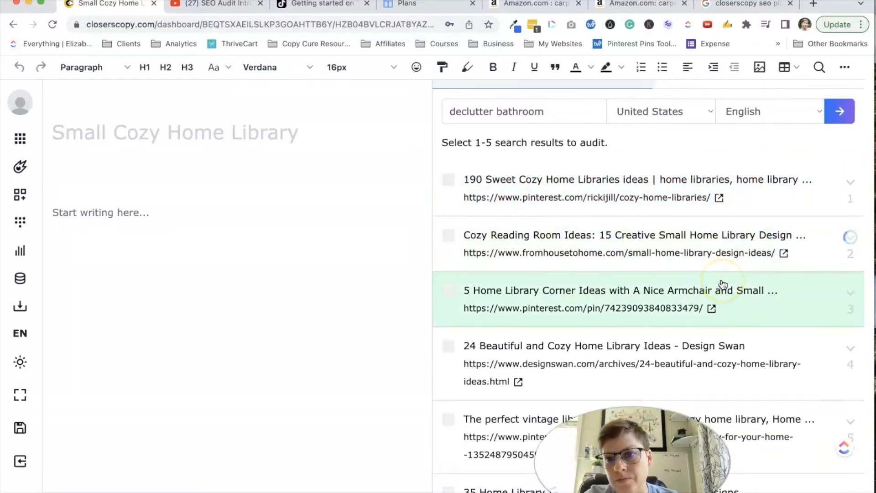
left_click(571, 268)
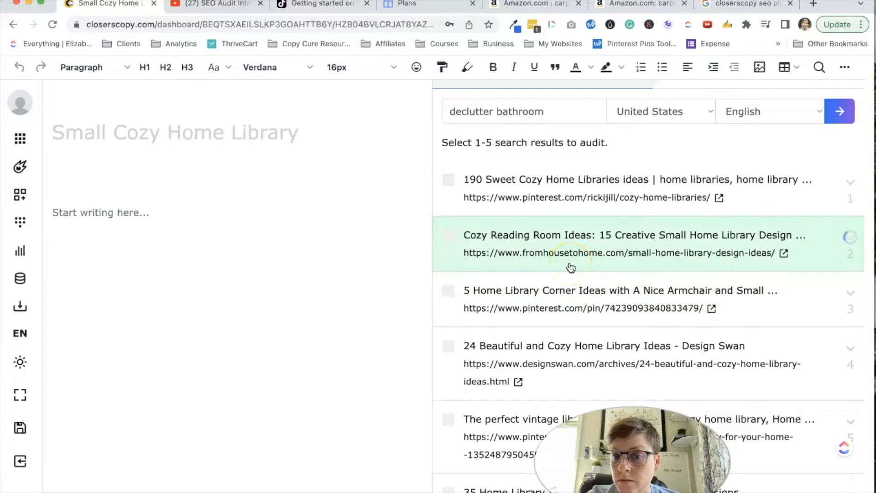
scroll(571, 268, "down", 3)
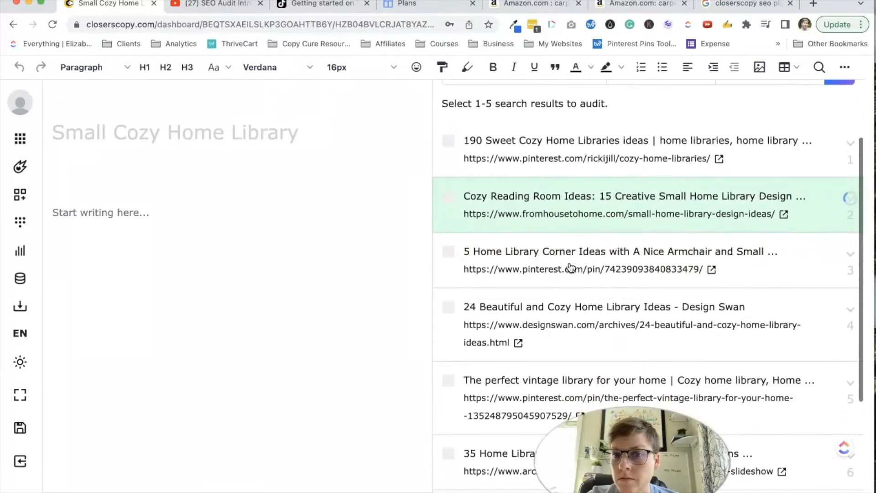
scroll(571, 268, "down", 1)
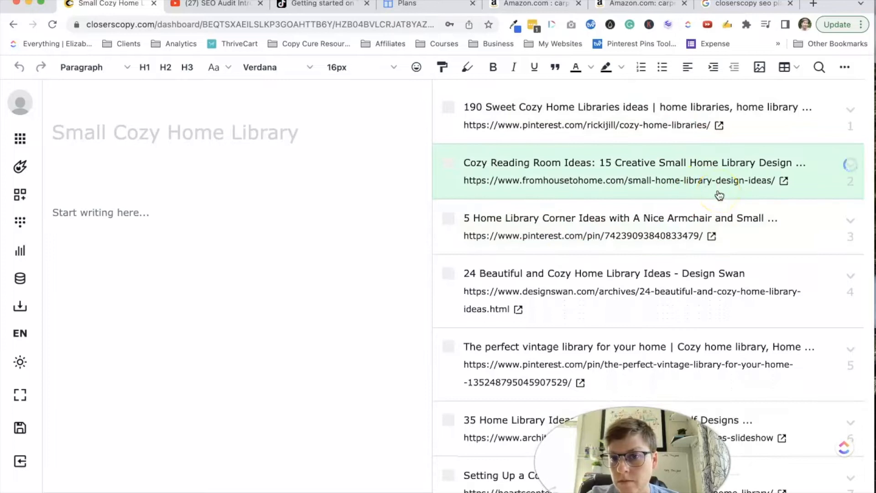
scroll(639, 347, "down", 2)
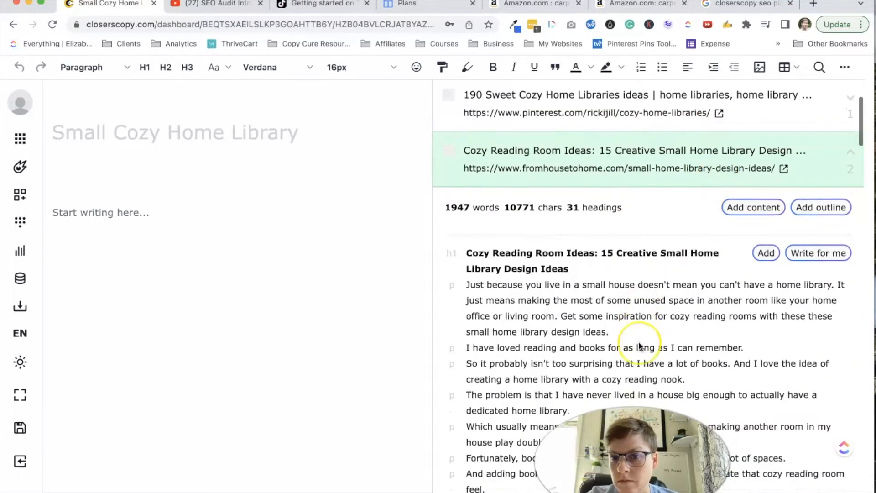
scroll(638, 346, "down", 3)
scroll(638, 346, "up", 2)
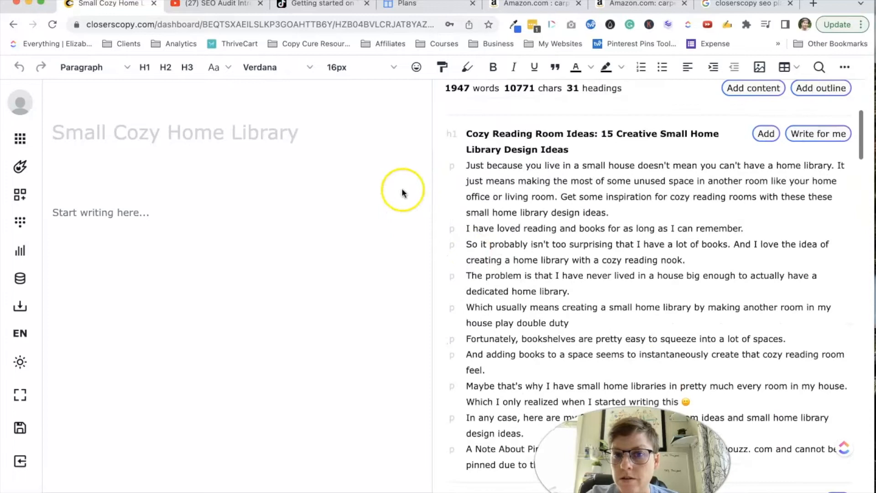
scroll(505, 209, "up", 2)
left_click(450, 126)
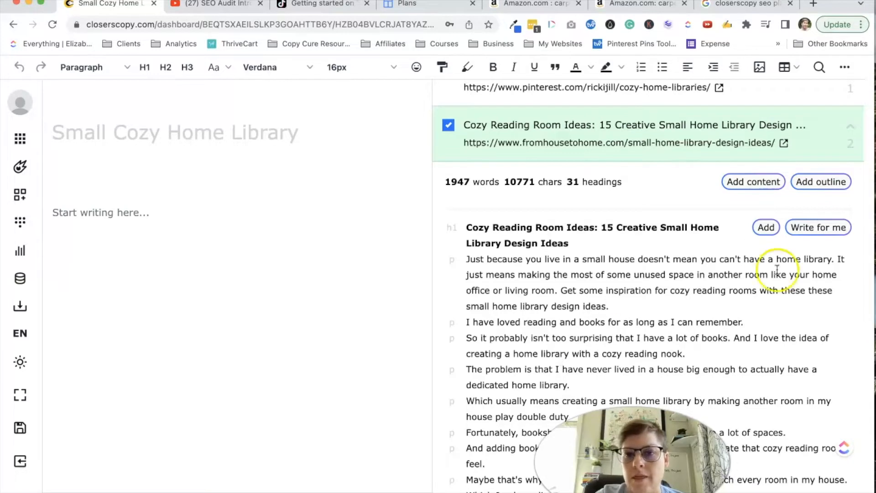
Step: Read through the headings and paragraphs of the "Cozy Reading Room Ideas" article and collapse its details
scroll(730, 262, "down", 1)
left_click(838, 188)
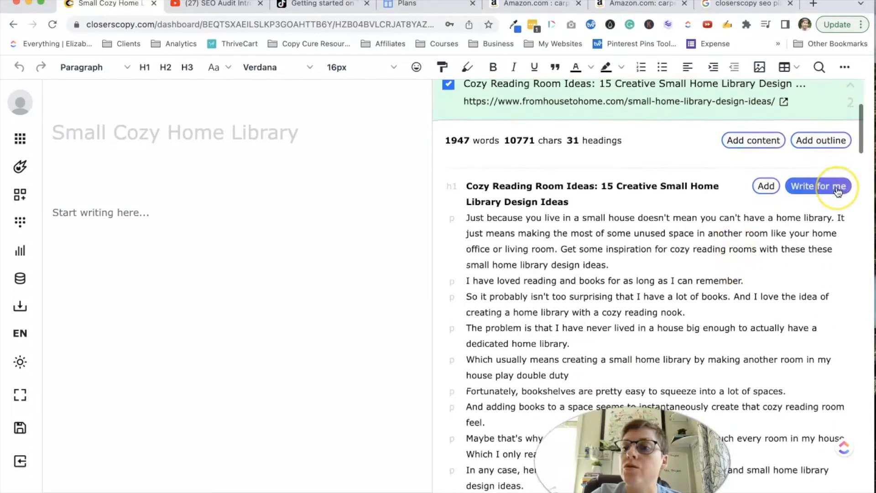
scroll(837, 190, "down", 1)
scroll(837, 192, "down", 3)
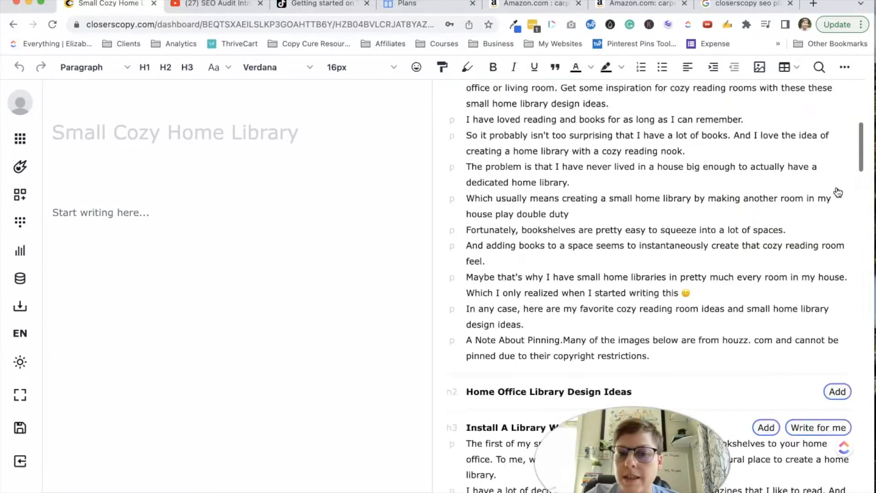
scroll(543, 298, "down", 3)
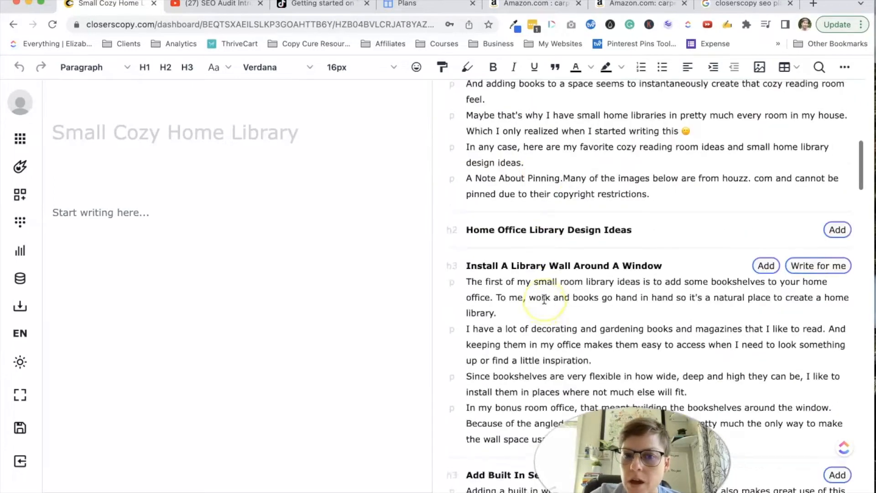
scroll(544, 297, "up", 10)
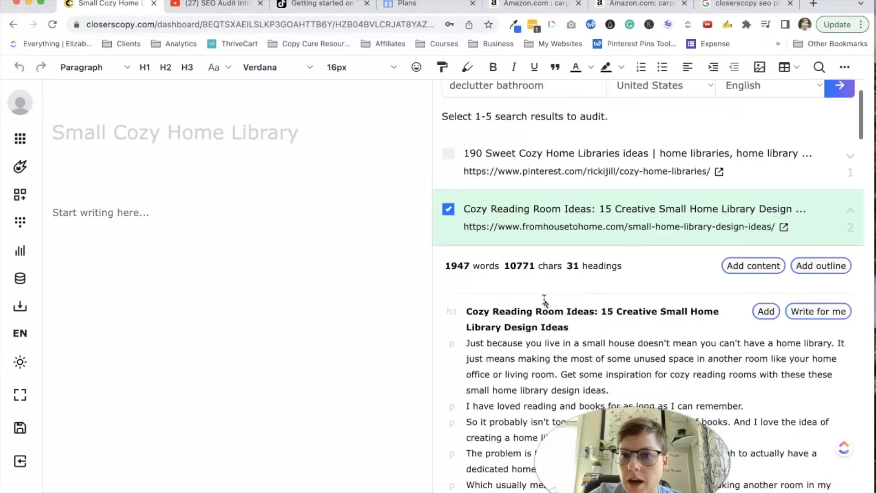
left_click(852, 211)
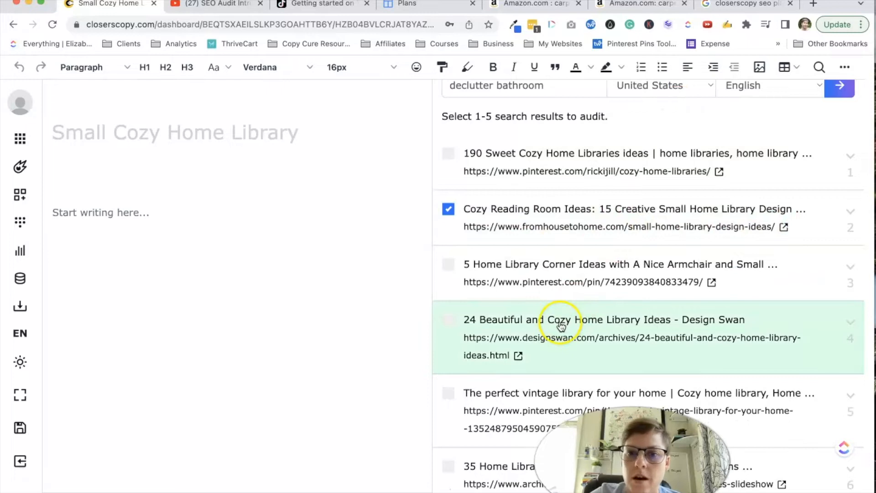
Step: Expand the "24 Beautiful and Cozy Home Library Ideas - Design Swan" result, examine its word count and headings, and collapse it
scroll(451, 363, "down", 1)
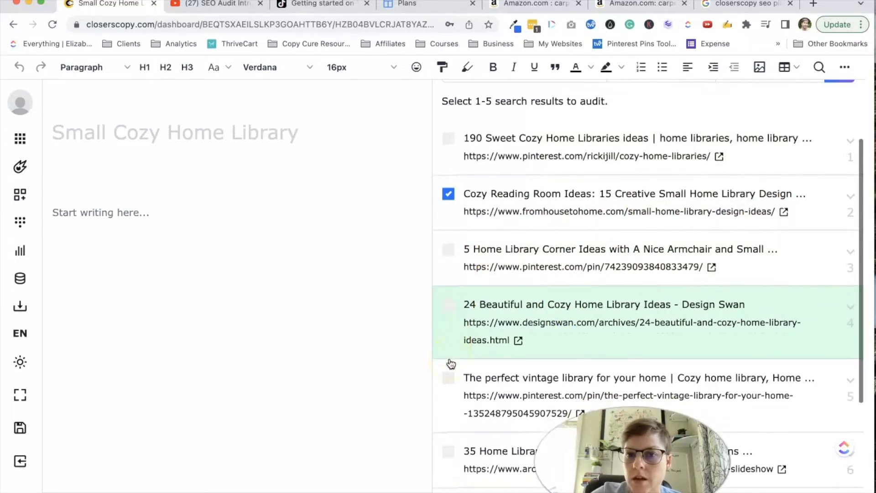
scroll(451, 364, "down", 1)
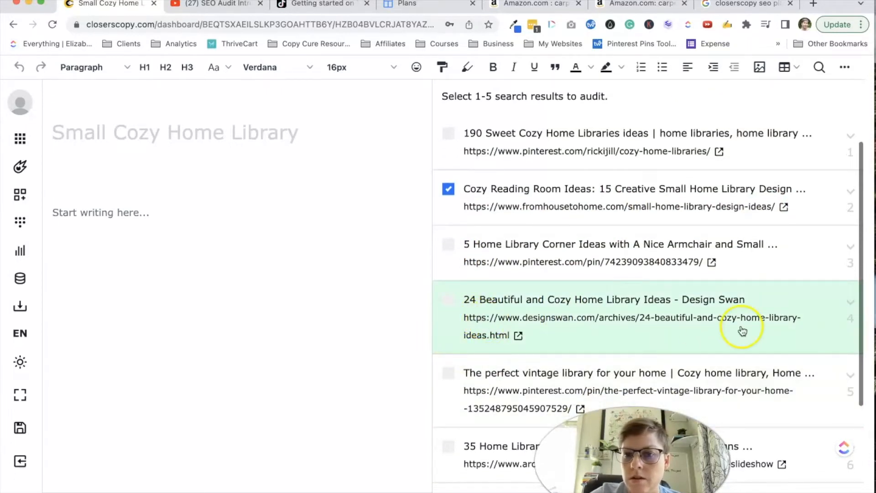
left_click(833, 323)
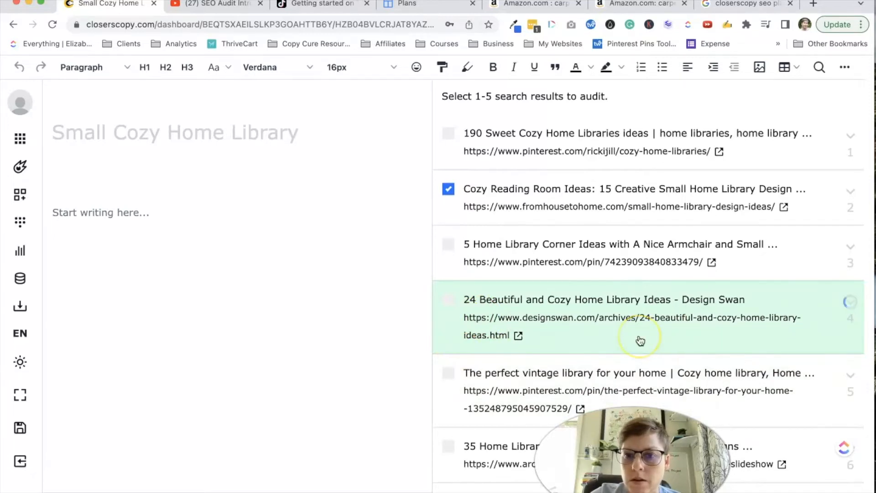
scroll(640, 338, "down", 3)
scroll(640, 339, "down", 2)
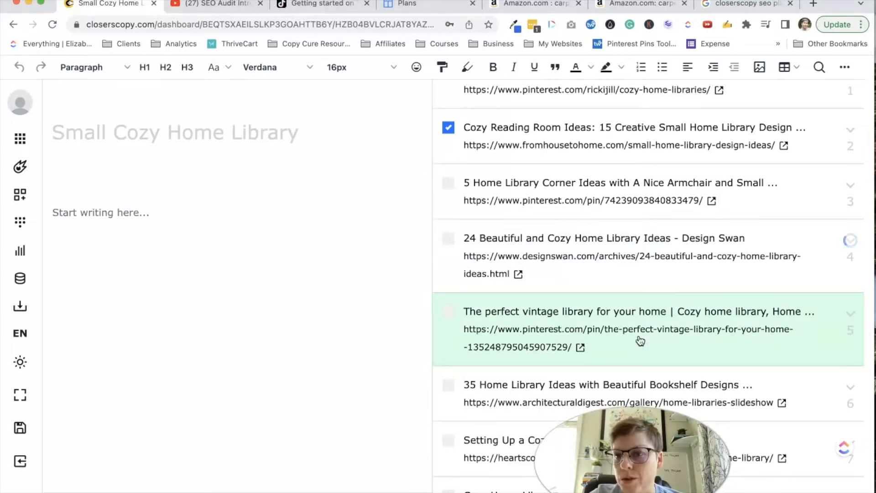
scroll(640, 340, "down", 5)
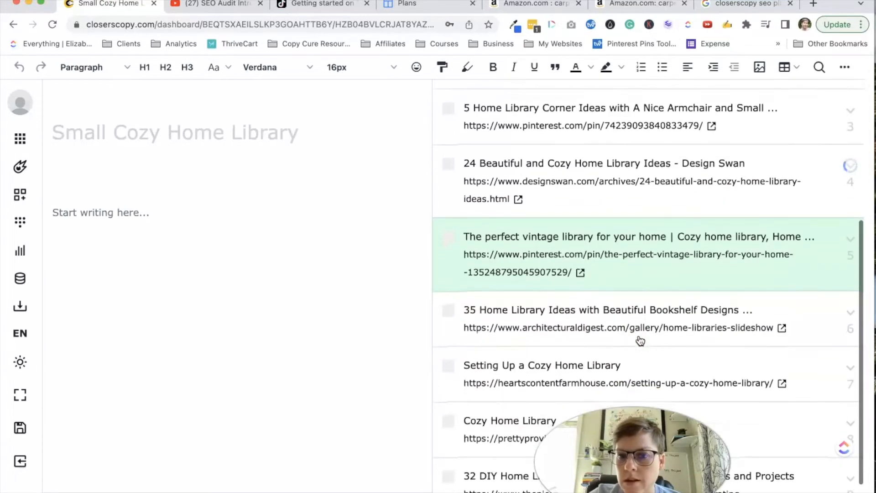
scroll(640, 340, "down", 5)
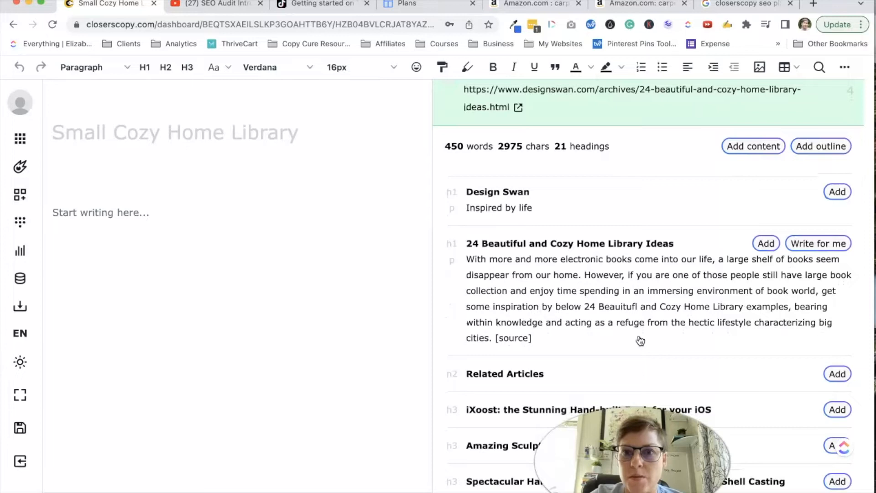
scroll(640, 340, "down", 8)
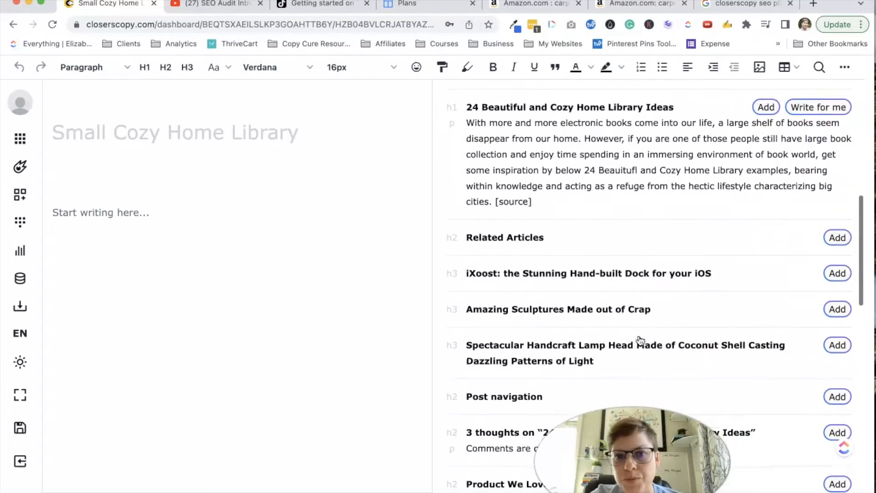
scroll(639, 340, "down", 3)
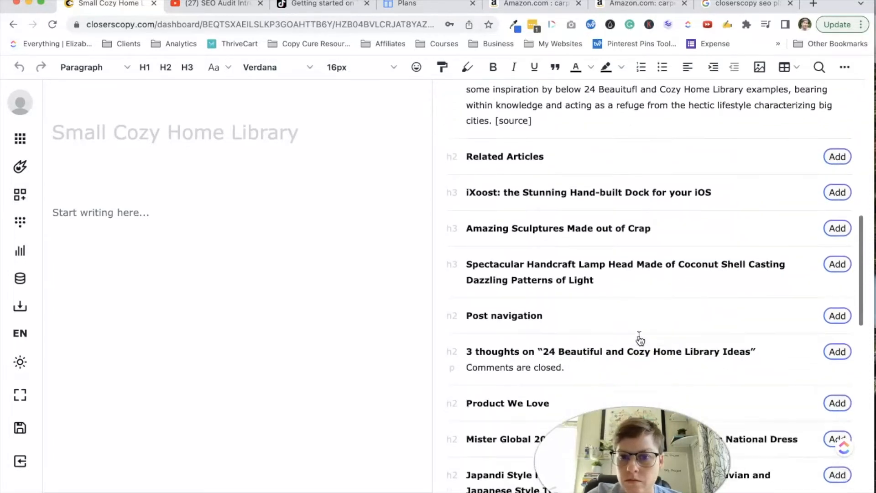
scroll(640, 340, "up", 6)
scroll(640, 340, "up", 3)
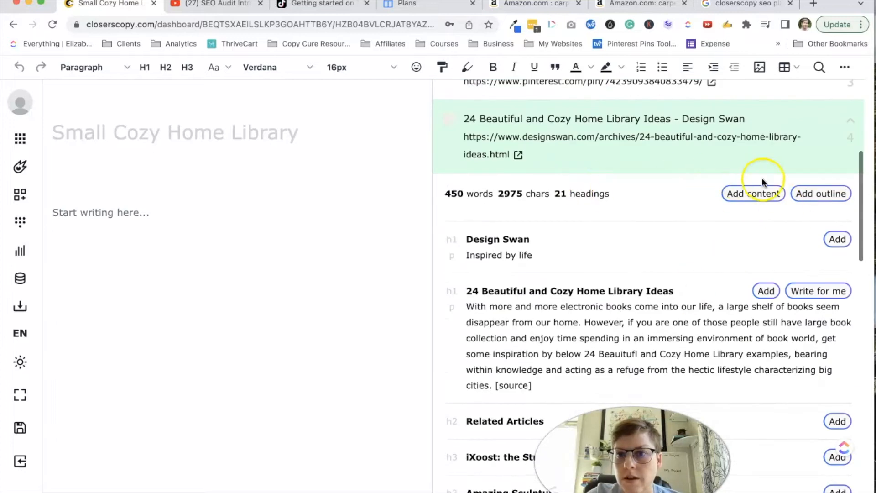
scroll(839, 174, "up", 2)
left_click(850, 167)
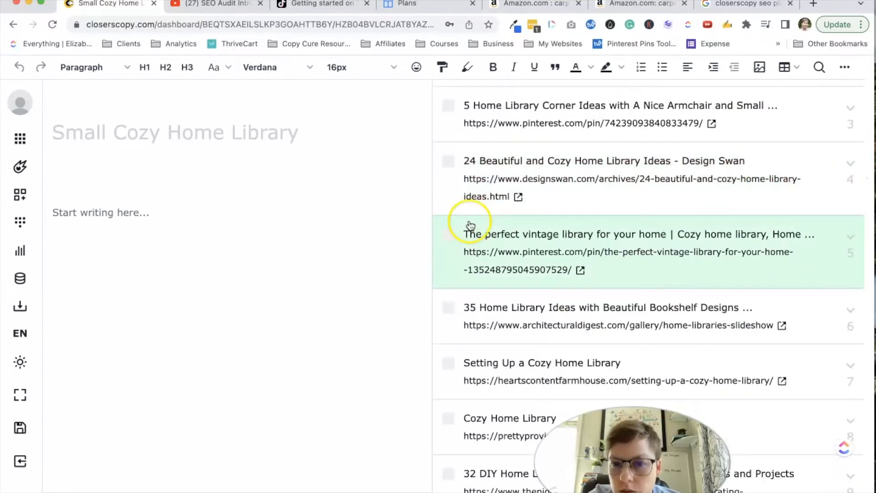
Step: Select "35 Home Library Ideas with Beautiful Bookshelf Designs", "Setting Up a Cozy Home Library" and "Cozy Home Library", and run the audit on the chosen articles
left_click(448, 307)
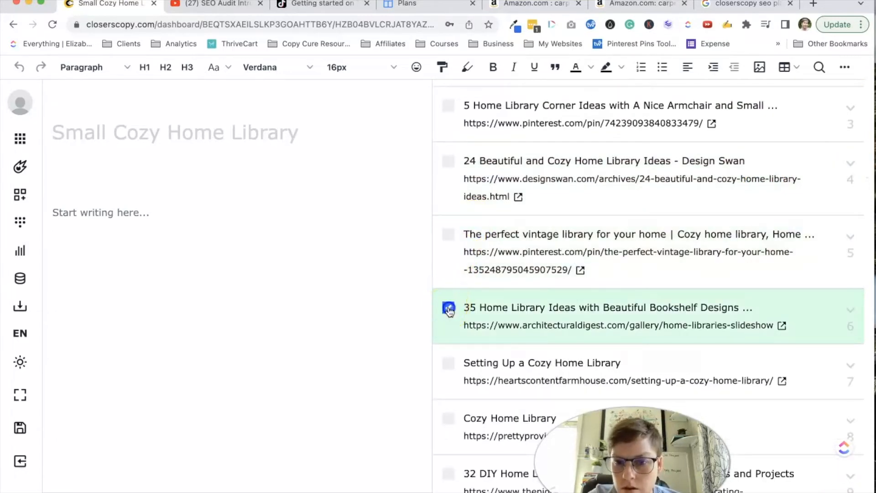
left_click(449, 363)
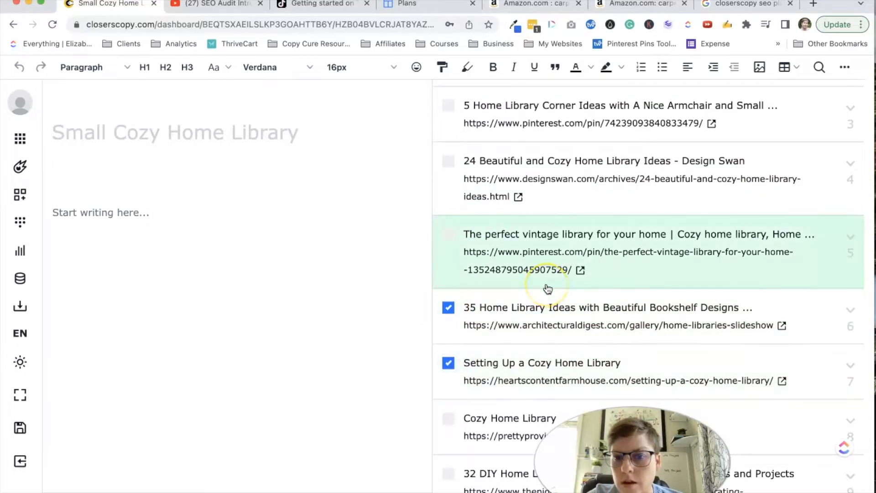
scroll(548, 287, "down", 2)
left_click(449, 351)
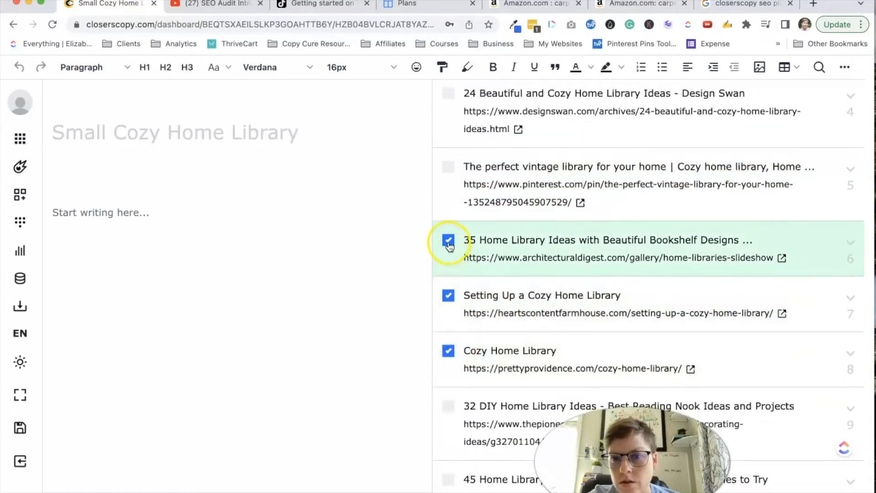
scroll(712, 258, "up", 7)
left_click(799, 126)
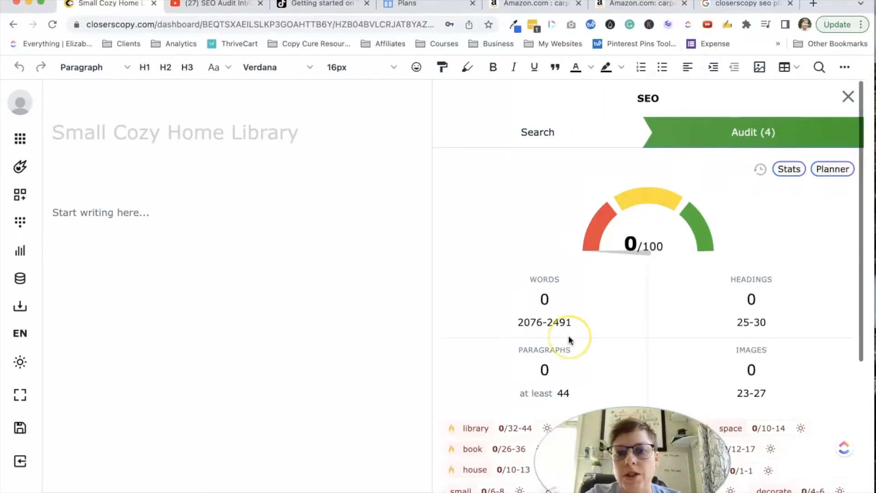
Step: Review the audit's target ranges for words, headings, paragraphs and images, and read through the recommended keywords
left_click_drag(567, 324, 513, 323)
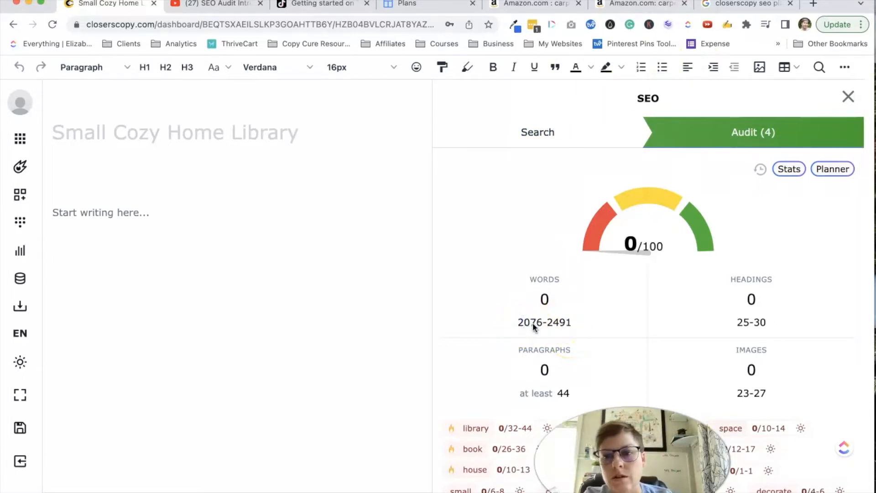
scroll(715, 298, "down", 3)
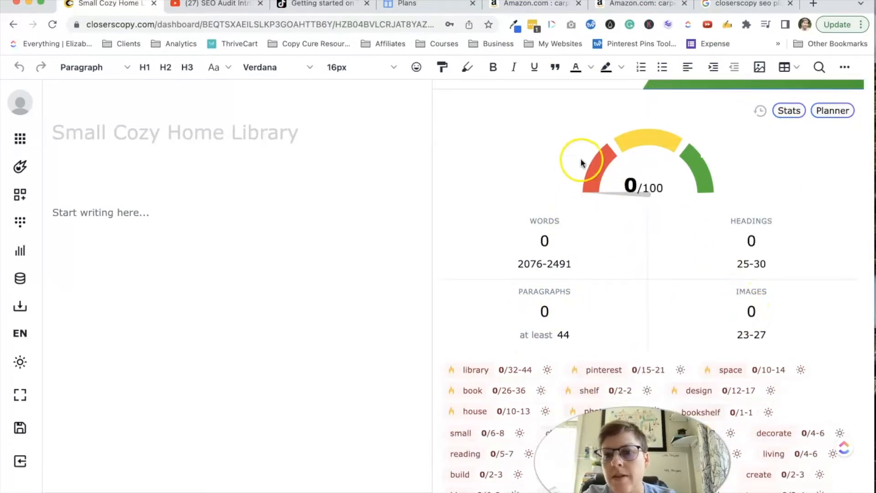
scroll(611, 254, "down", 1)
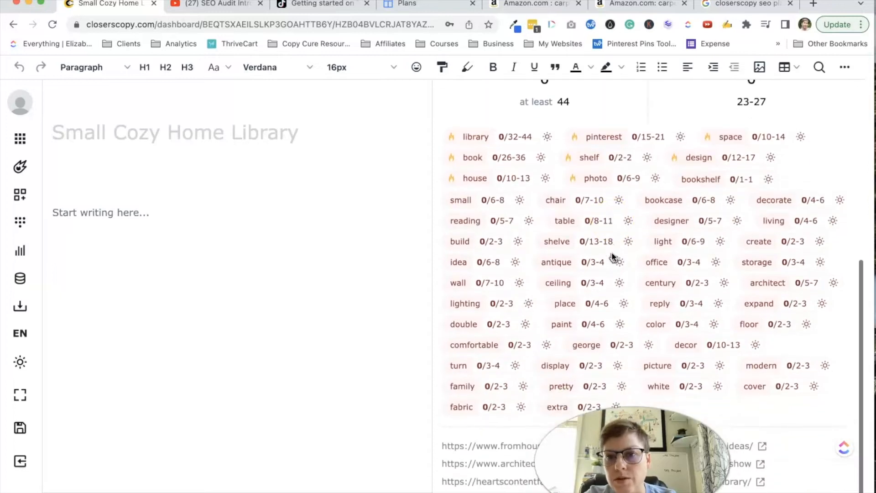
scroll(684, 242, "up", 3)
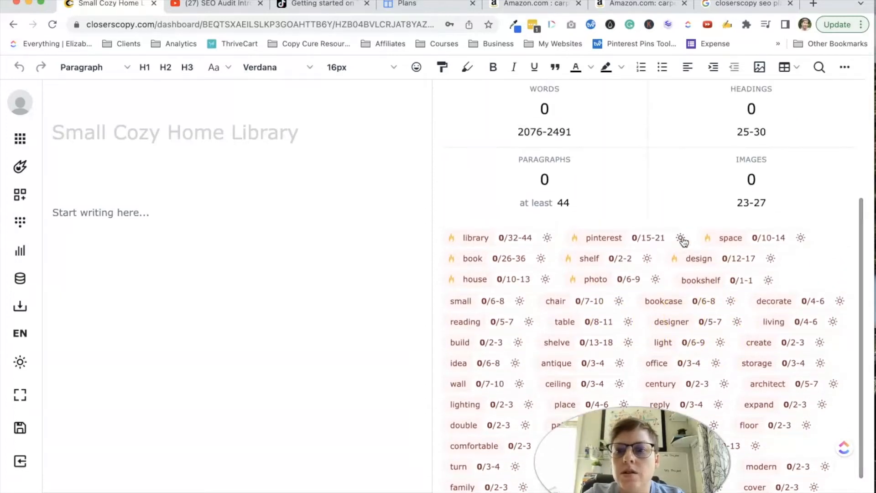
Step: Exclude the keyword "pinterest" from the audit and look through the remaining keyword recommendations
left_click(681, 237)
left_click(538, 337)
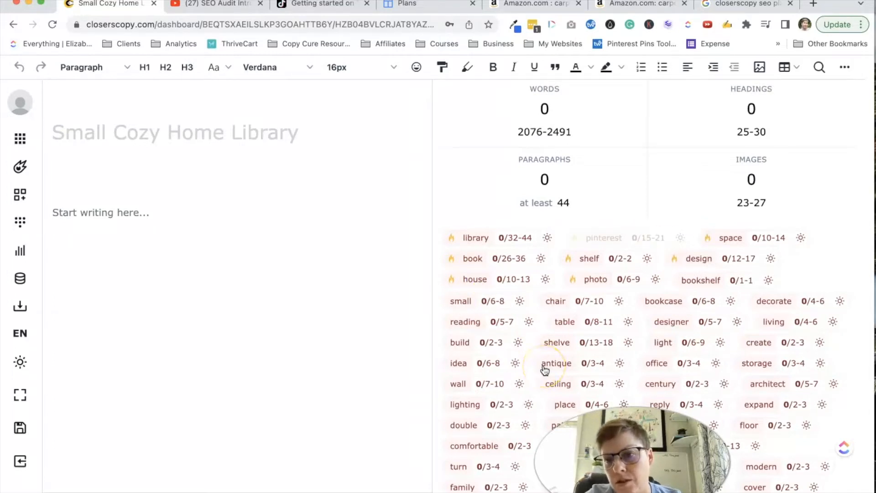
scroll(544, 370, "down", 1)
scroll(544, 369, "down", 3)
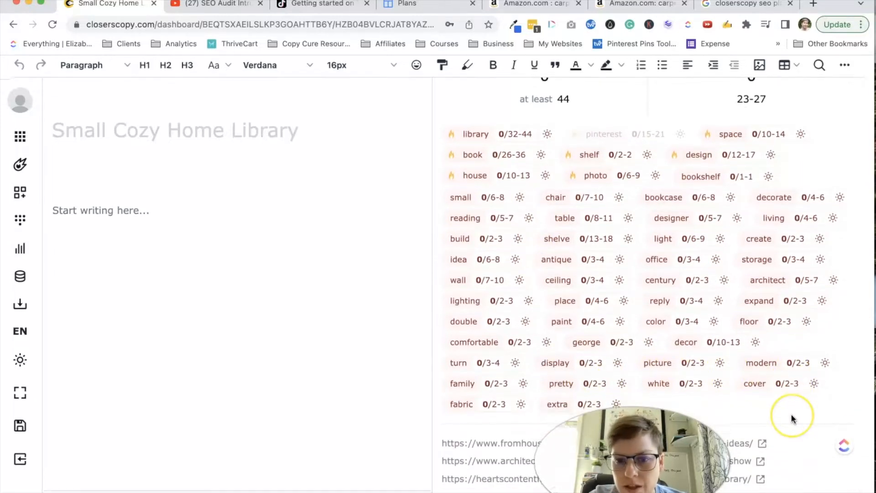
scroll(791, 414, "up", 4)
scroll(792, 418, "up", 4)
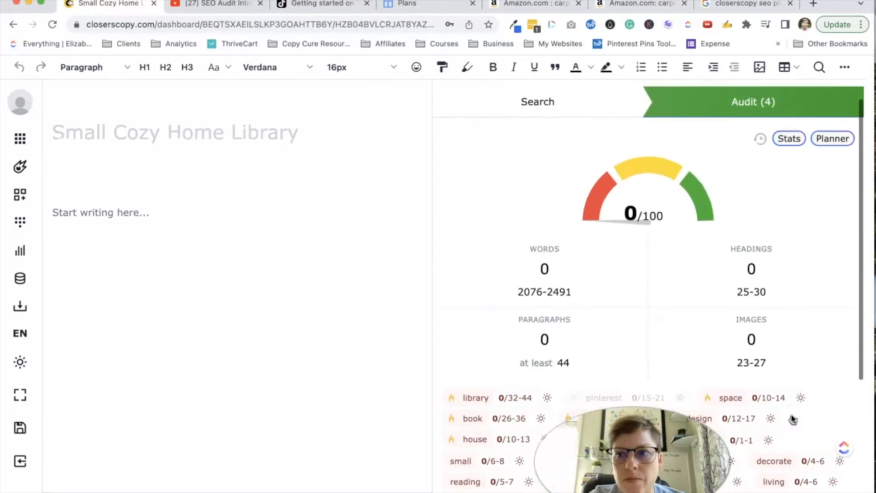
scroll(793, 419, "up", 1)
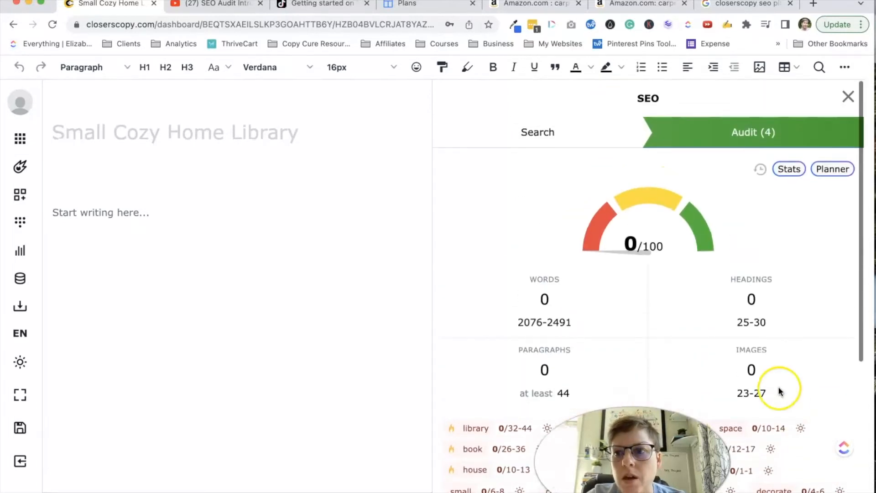
Step: In the audit planner, try adding the fromhousetohome.com article's h1 heading to the outline with generated subtopics, and remove it again
left_click(841, 172)
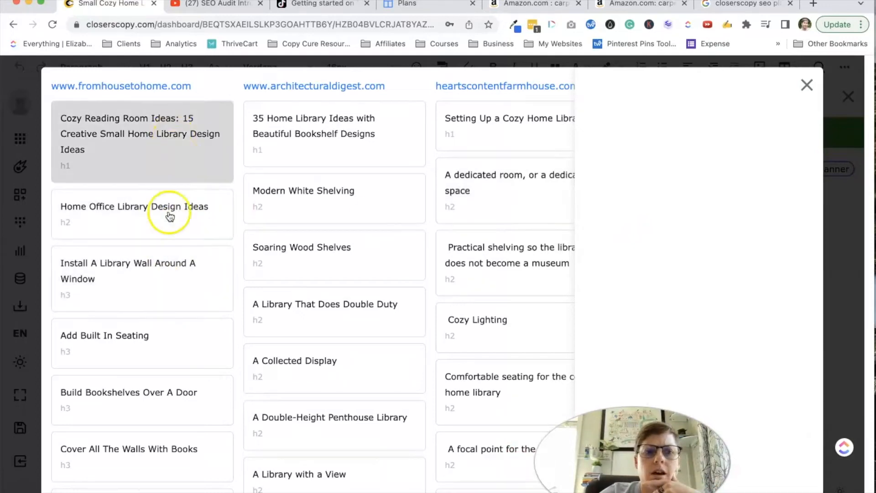
scroll(166, 286, "down", 8)
scroll(167, 286, "up", 8)
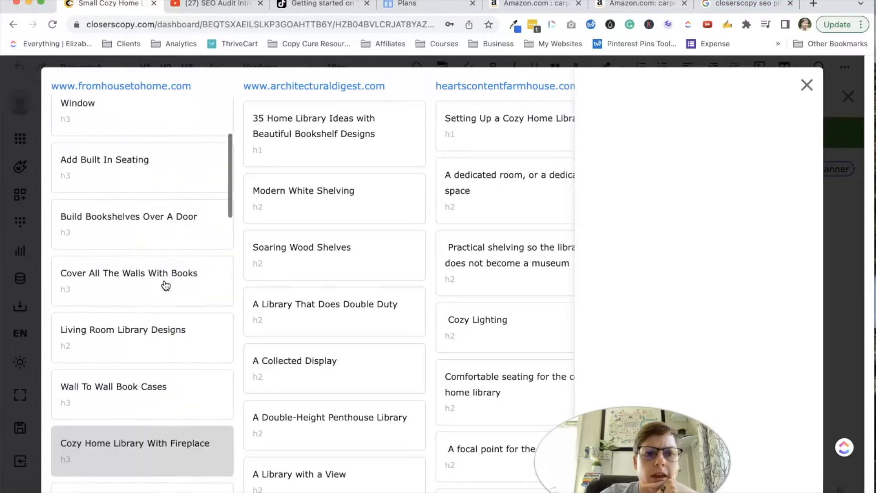
left_click(155, 124)
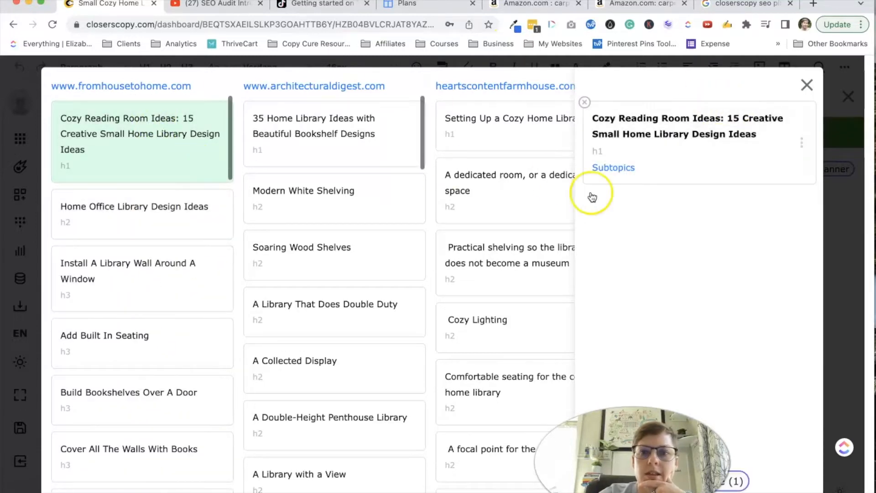
left_click(620, 170)
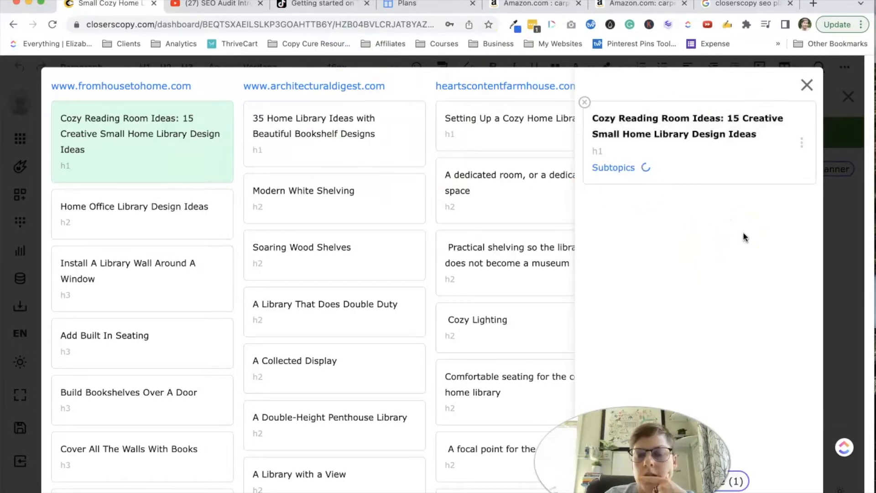
left_click(585, 194)
Step: Browse the other competitors' headings, try "Setting Up a Cozy Home Library" in the planner outline, clear it and close the planner
scroll(319, 319, "down", 1)
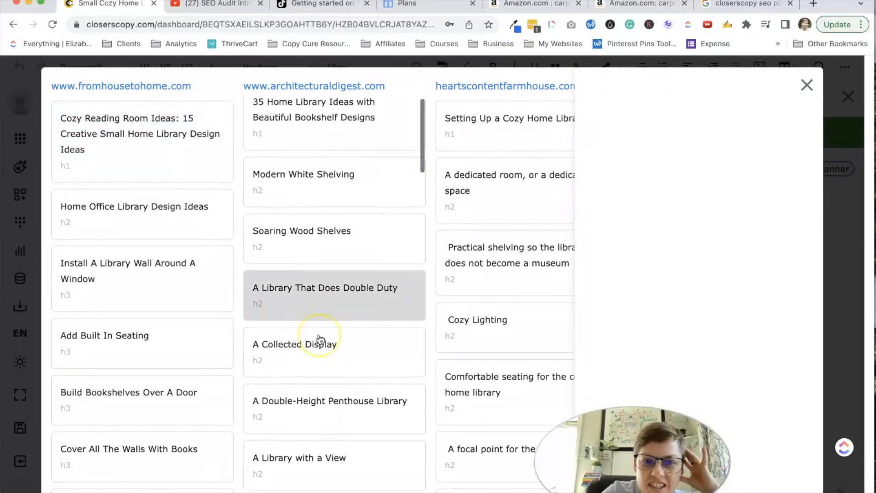
scroll(319, 336, "up", 1)
scroll(336, 319, "right", 3)
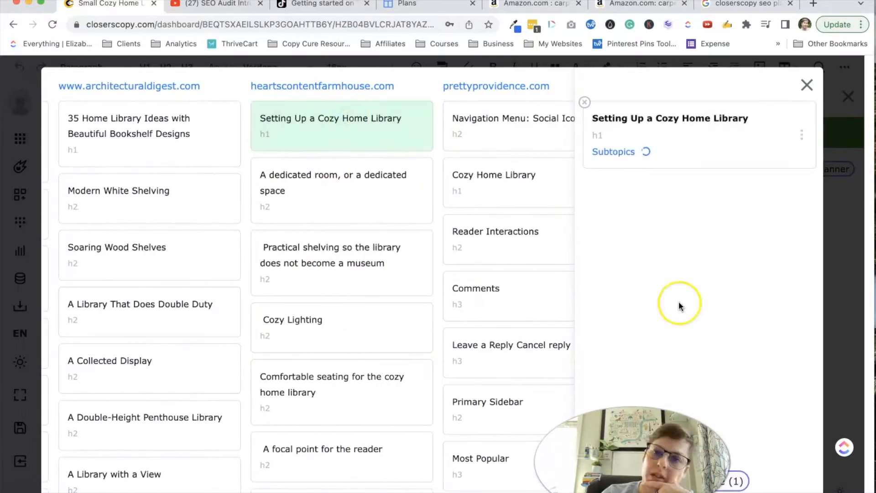
left_click(506, 285)
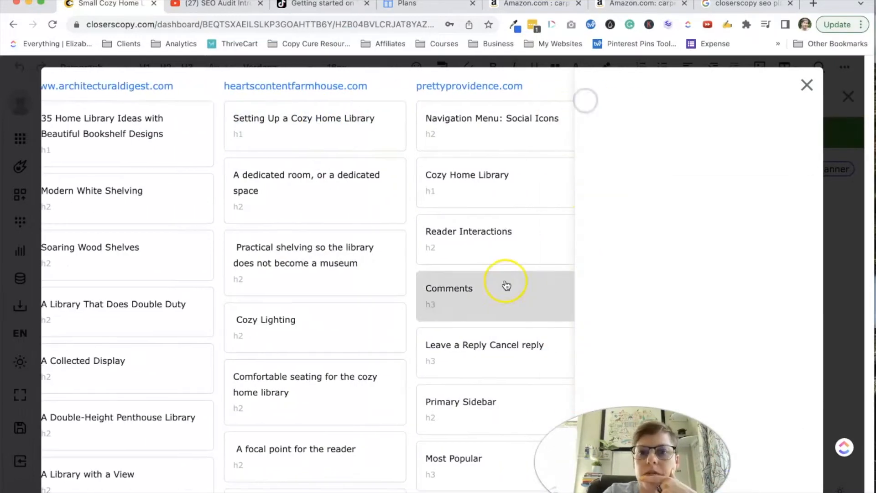
left_click(805, 84)
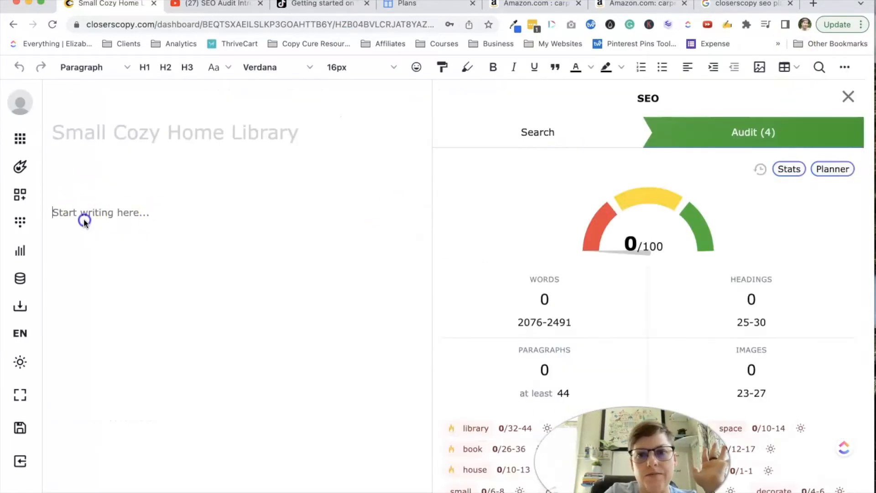
Step: Widen the writing area, paste the prepared outline with the Essentials section into the document, and place the cursor above that heading
left_click_drag(431, 205, 572, 209)
left_click(406, 209)
key("super+v")
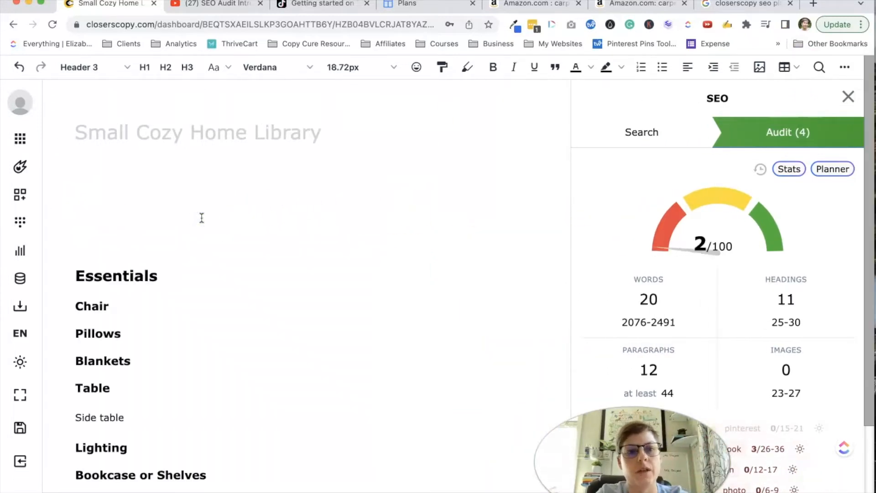
left_click(127, 197)
left_click(108, 281)
left_click(106, 237)
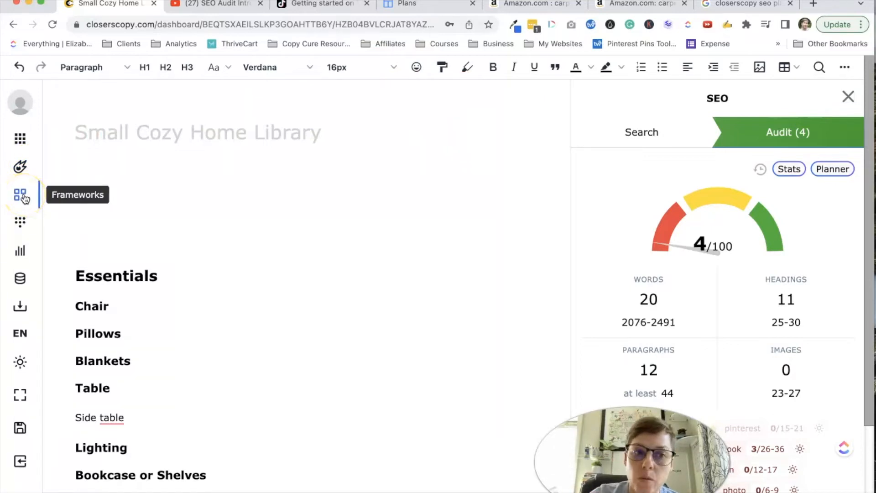
Step: Examine the Ultimate Blog Post workflow, the workflow library's Sales Letter and Blogs categories, and the Longform writing options
left_click(17, 221)
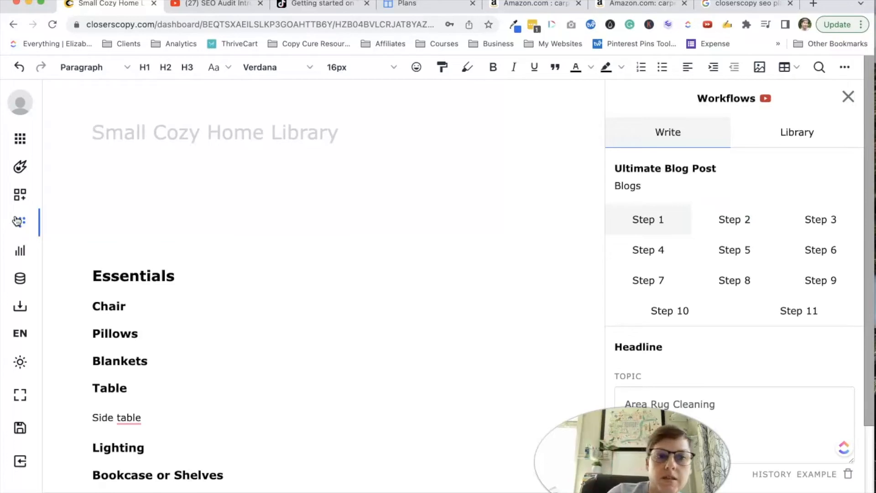
scroll(682, 168, "down", 2)
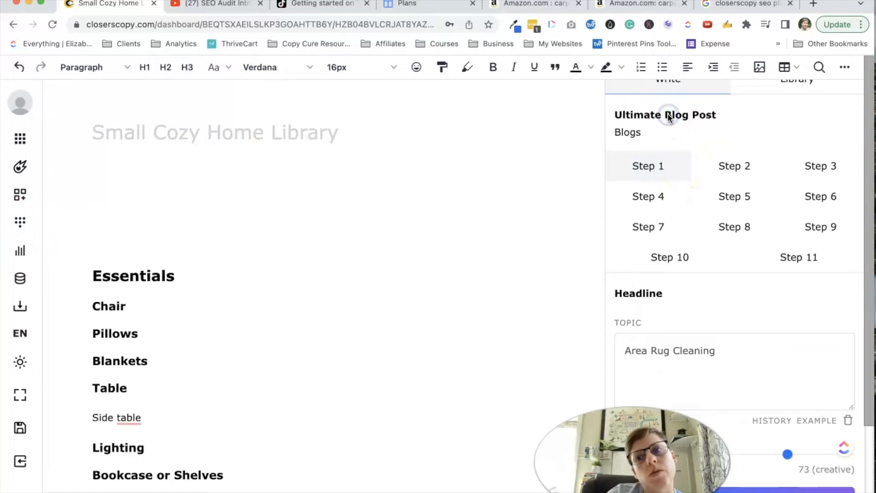
scroll(669, 114, "up", 2)
left_click(760, 129)
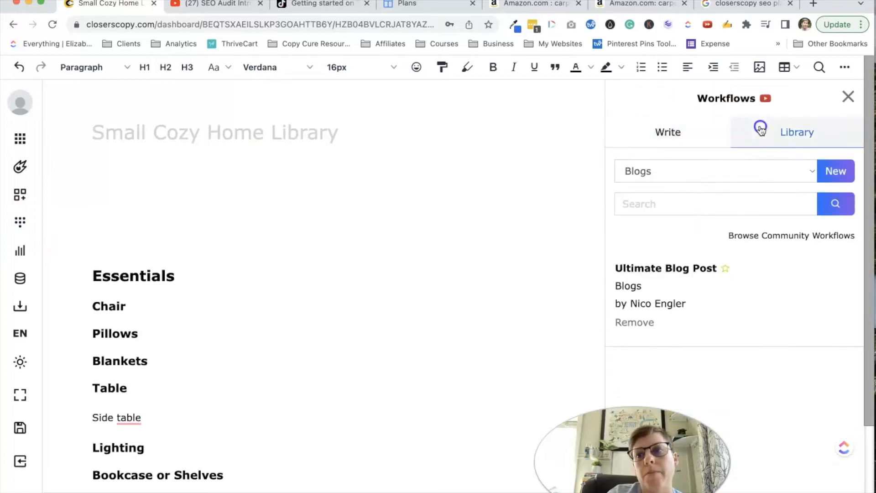
left_click(672, 177)
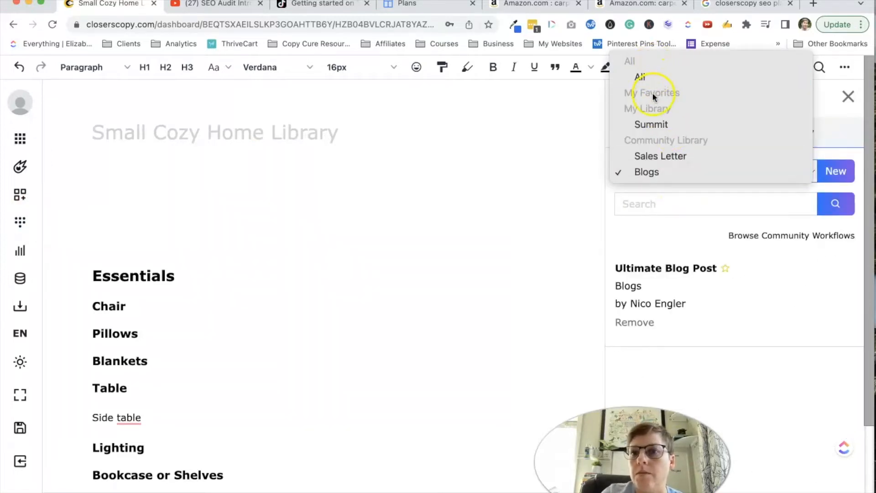
left_click(656, 155)
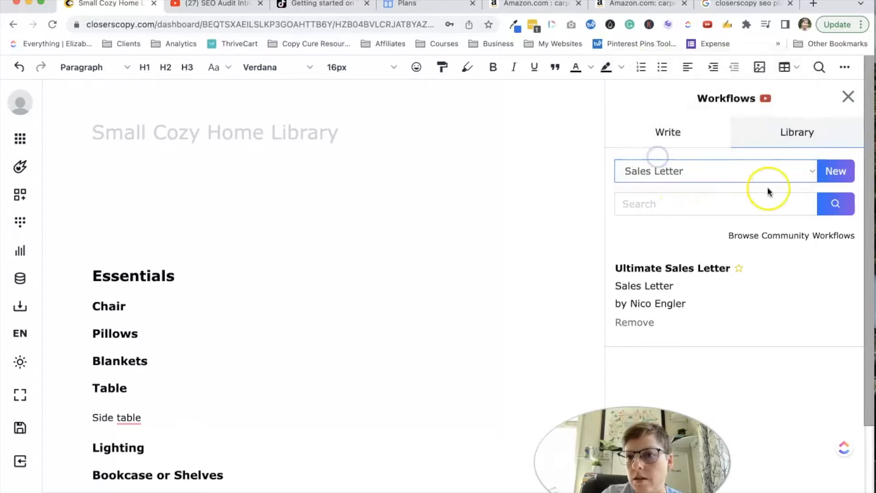
left_click(724, 174)
left_click(700, 185)
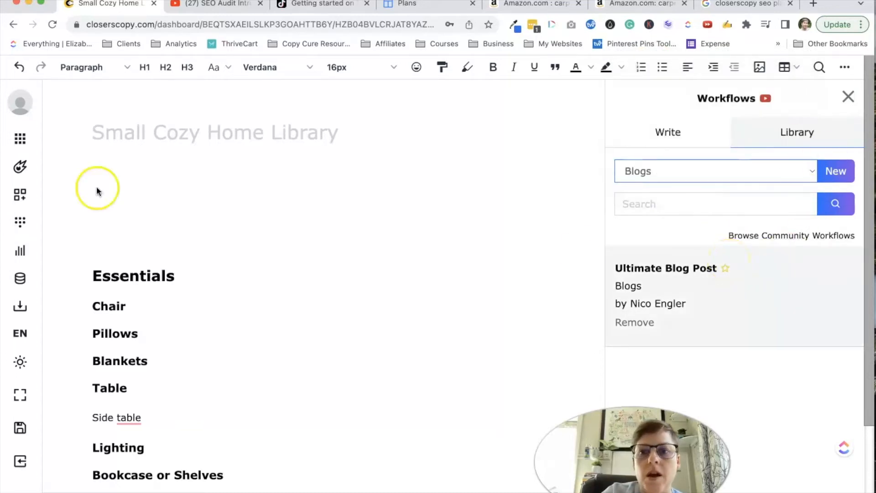
left_click(17, 169)
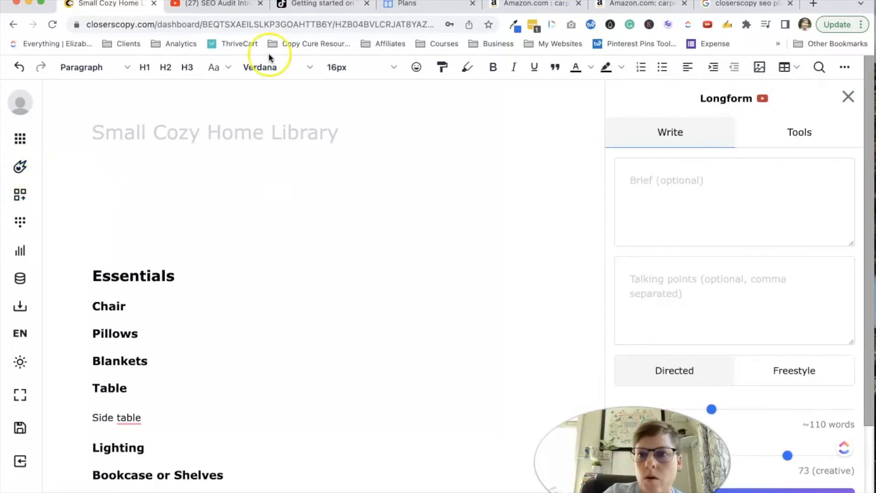
scroll(716, 258, "down", 1)
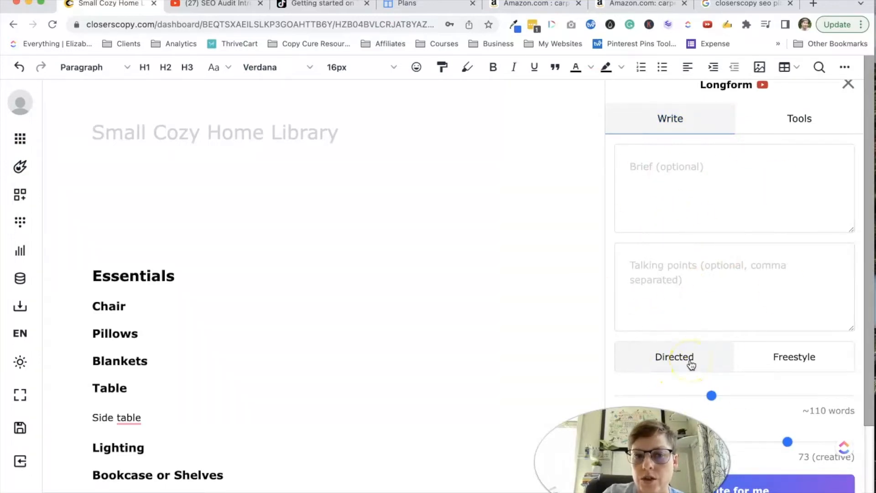
Step: Choose the Introduction framework from the Blogs library and set what the blog is about to "small cozy home library, bookshelf styling"
left_click(16, 201)
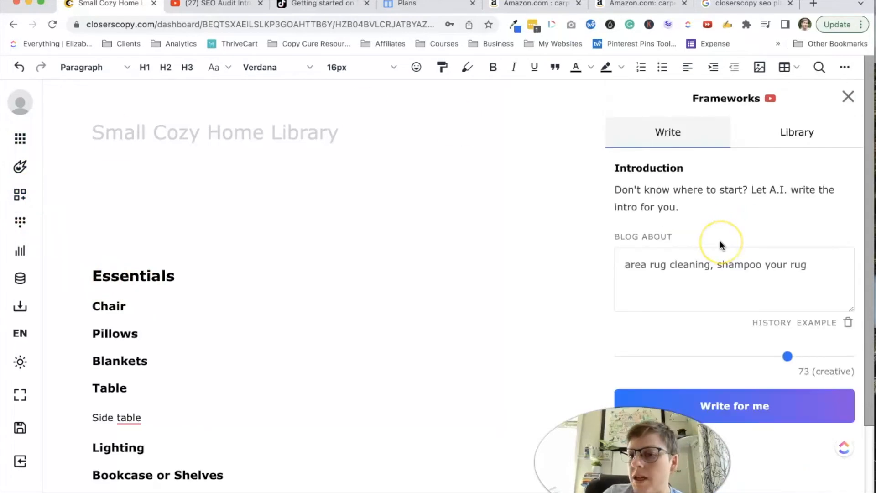
left_click(806, 144)
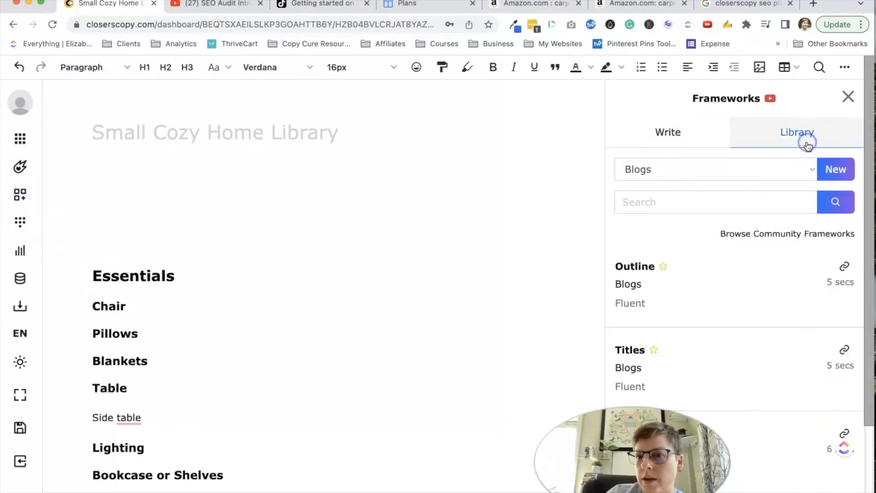
scroll(693, 307, "down", 4)
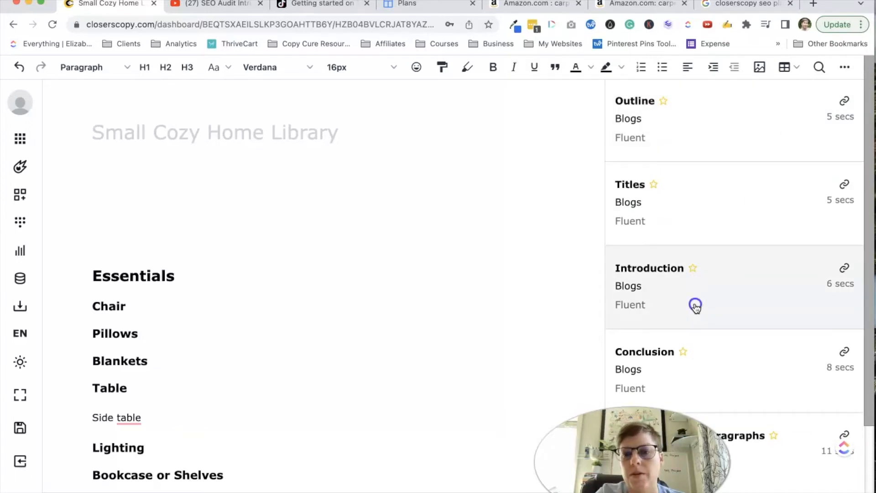
left_click(695, 307)
triple_click(699, 262)
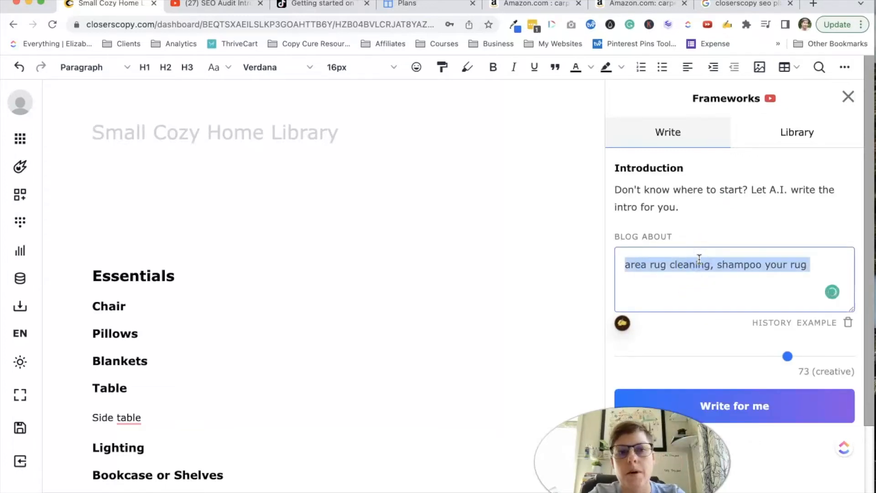
type("small cozy home library, bookshelf styling")
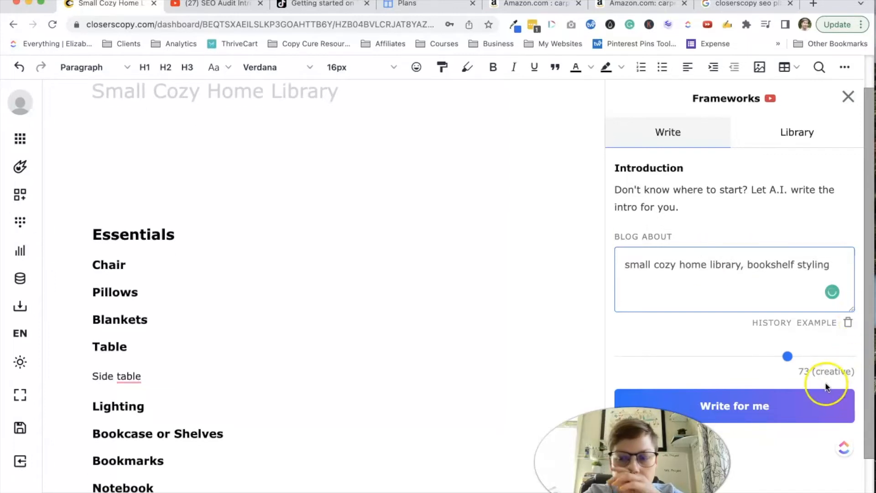
Step: Generate introduction suggestions with the framework for the small cozy home library topic
left_click(808, 397)
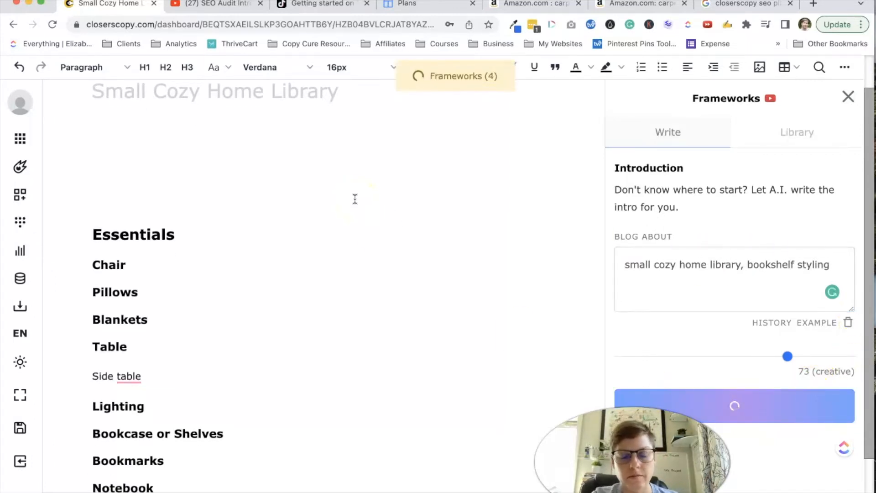
scroll(677, 307, "down", 5)
scroll(680, 309, "up", 2)
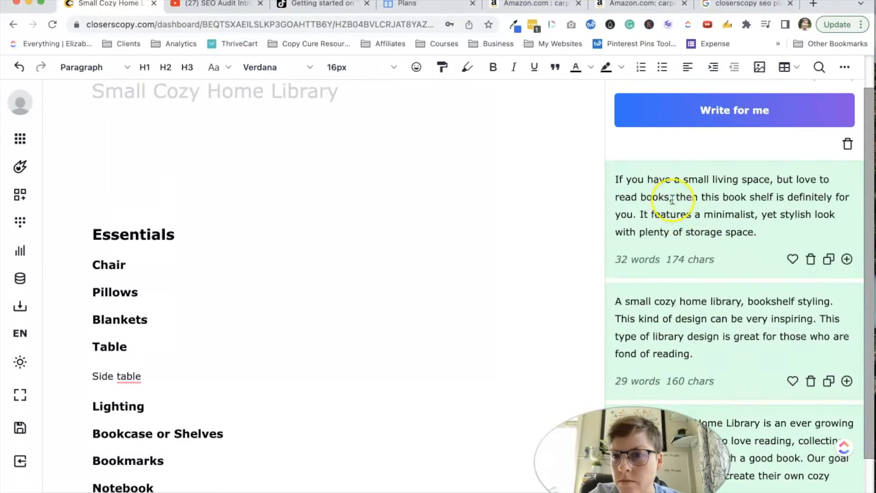
Step: Open the post with the first suggestion's phrase up to "read books," and complete it with "then a small cozy home library is a must!"
left_click_drag(672, 200, 615, 179)
key("super+c")
left_click(180, 160)
key("super+v")
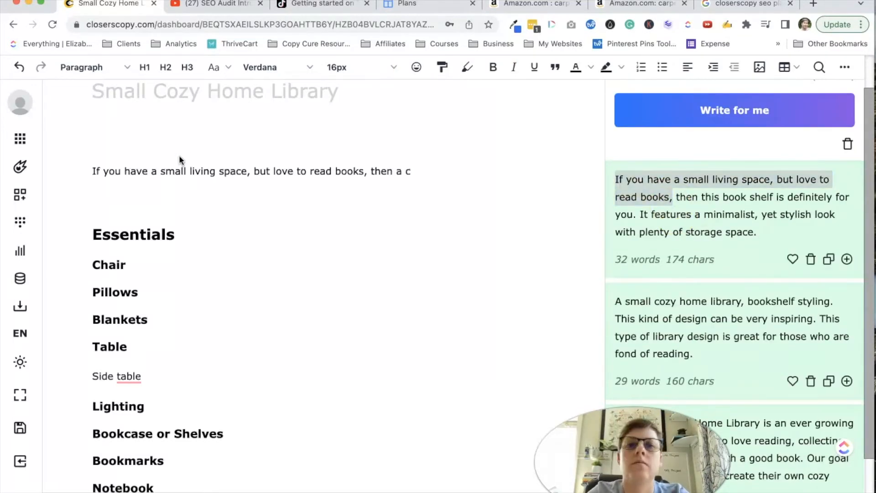
type("then a small cozy home library is a must!")
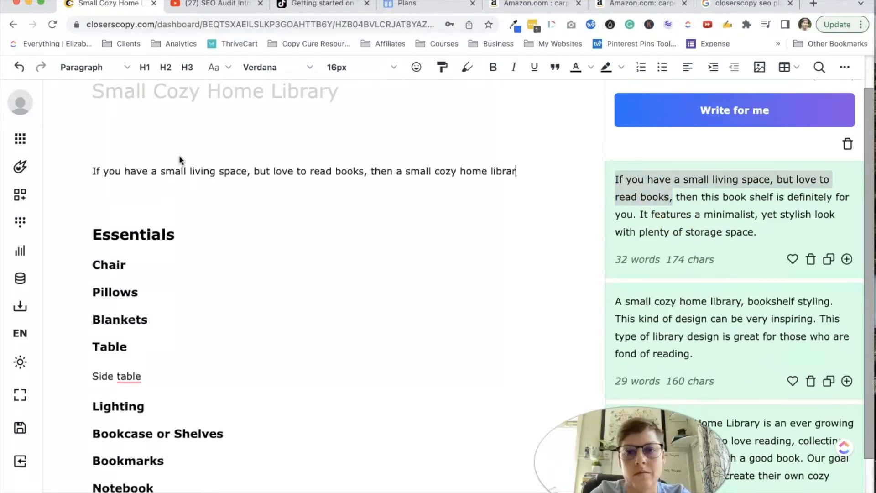
Step: Review the remaining introduction suggestions and the framework library
scroll(751, 303, "down", 8)
scroll(751, 304, "down", 1)
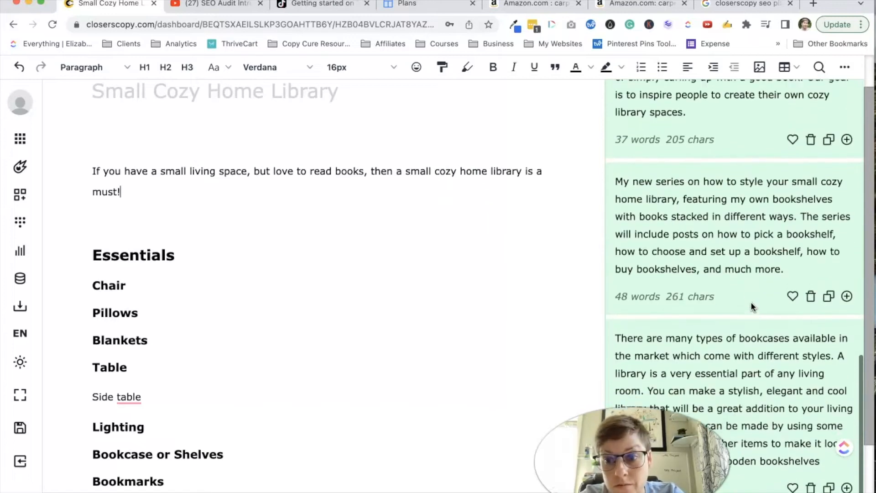
scroll(751, 304, "up", 10)
left_click(800, 133)
scroll(688, 278, "down", 5)
scroll(688, 278, "up", 5)
Step: Set the Longform brief to the opening sentence and the talking points to "what you need to create a small cozy home library"
left_click(20, 167)
left_click(667, 185)
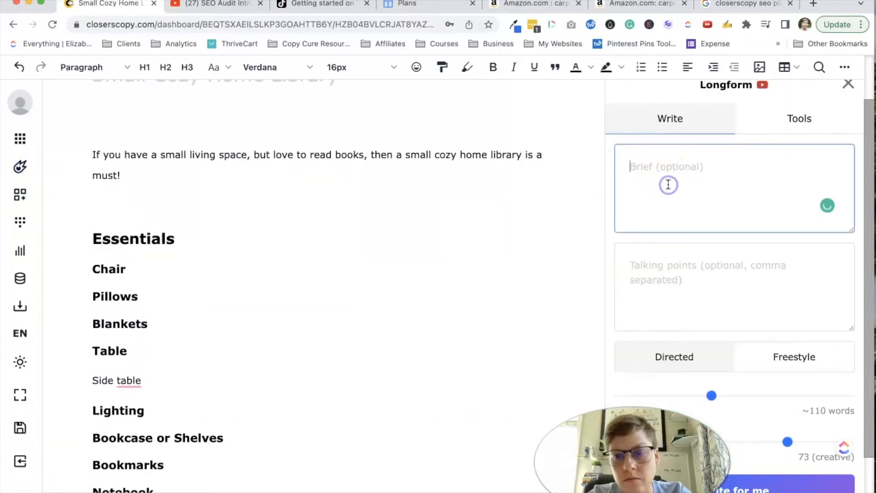
triple_click(152, 176)
left_click(703, 268)
type("what you need to create a small cozy home library")
scroll(524, 228, "down", 3)
scroll(737, 268, "up", 1)
scroll(522, 166, "up", 3)
left_click(747, 208)
scroll(747, 207, "down", 1)
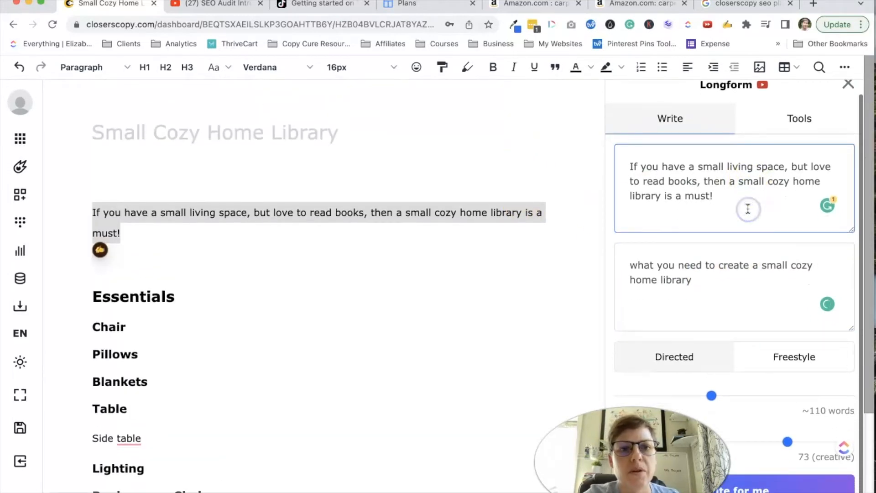
Step: Generate longform text from this brief and read through the suggestions
left_click(766, 481)
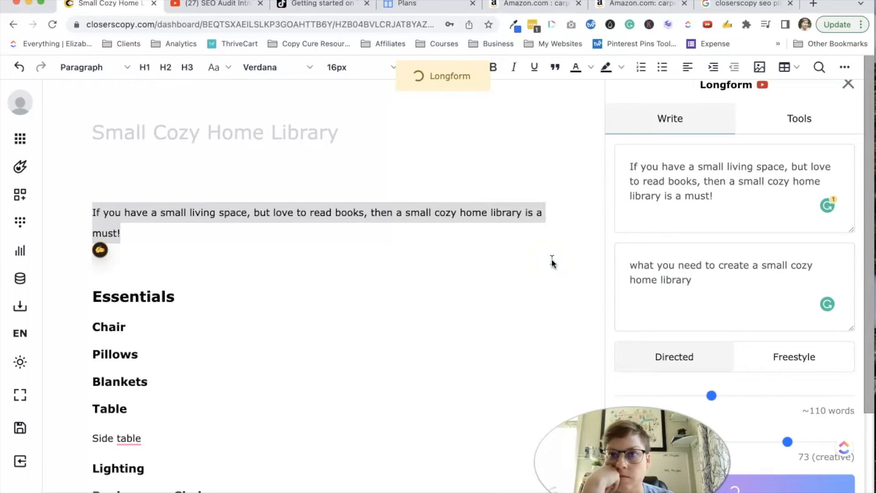
scroll(757, 288, "down", 6)
scroll(757, 284, "down", 10)
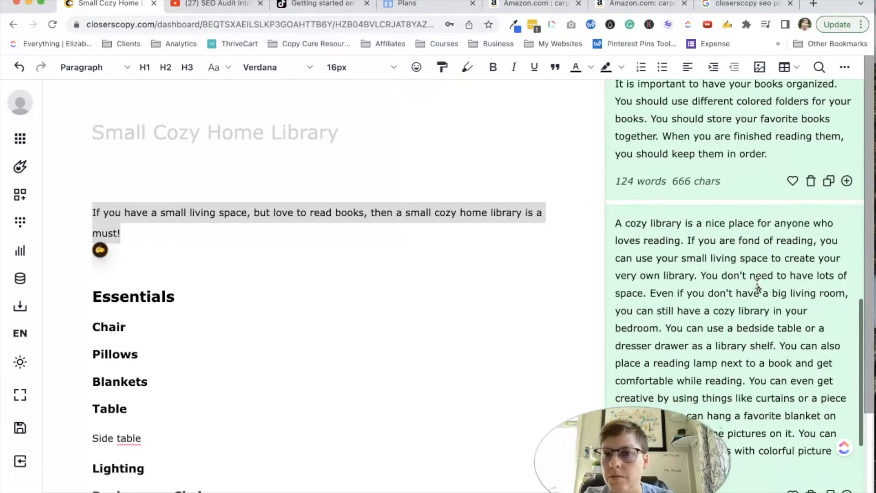
scroll(757, 285, "down", 2)
scroll(653, 242, "down", 10)
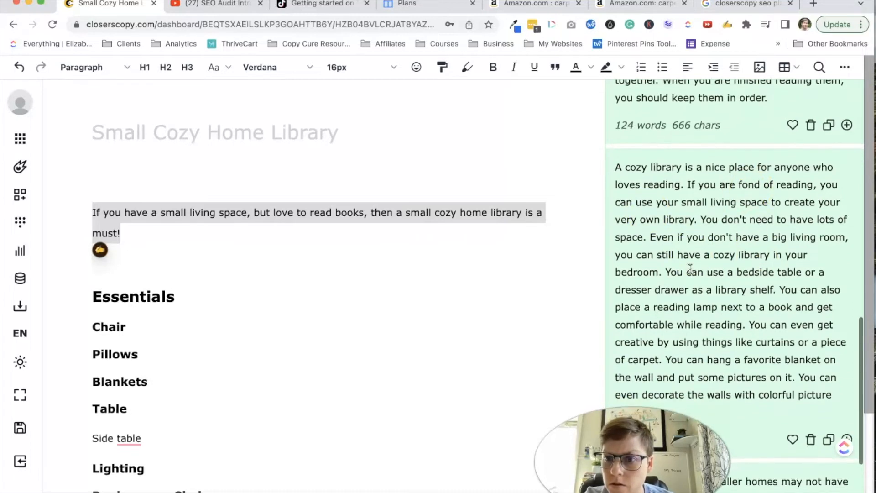
scroll(732, 345, "up", 15)
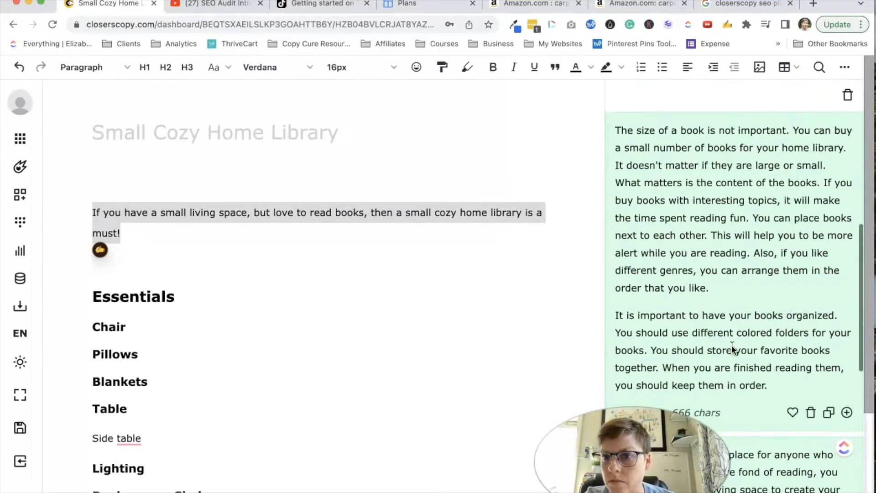
scroll(675, 279, "down", 10)
Step: Insert the "A cozy library is a nice place" suggestion, cut its beginning, and add "to create a nice spot for reading" to the lots-of-space sentence
left_click(828, 451)
key("super+v")
left_click_drag(406, 284, 92, 263)
key("BackSpace")
left_click(269, 263)
type("to create a nice spot for reading")
Step: Rework the following sentences into "You can have a cozy library in your bedroom, using a bedside table or a dresser drawer as a library shelf."
left_click_drag(231, 284, 437, 263)
left_click_drag(499, 264, 478, 264)
key("BackSpace")
left_click_drag(273, 284, 208, 285)
type(", using")
Step: Replace the rest of the inserted text after "get creative" with "with more multi-functional furniture." and start a new paragraph at the reading lamp sentence
left_click(509, 284)
left_click_drag(129, 366, 135, 325)
type("with more multi-functional furniture.")
left_click(507, 281)
key("Return")
Step: Close the introduction with the paragraph "Let's dive into the essentials needed to create your small cozy home library."
left_click(412, 335)
key("Return")
type("Let's dive int")
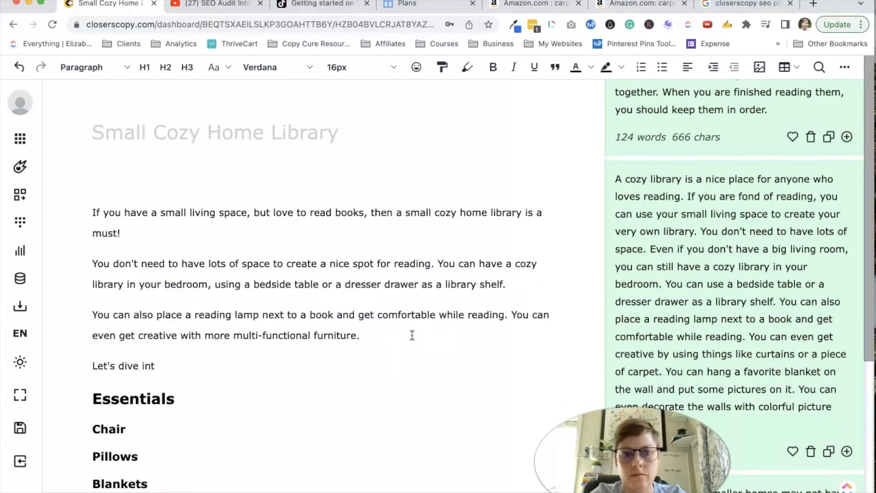
type("o the essentials needed to create your small cozy home library.")
Step: Replace the brief with the full introduction and the talking points with the essential elements of a small home library: chair, pillows, blankets, table, lighting
scroll(730, 274, "up", 15)
left_click_drag(467, 368, 93, 212)
key("super+c")
triple_click(684, 196)
key("super+v")
triple_click(677, 288)
type("What are the essential elements of a small home library, chair, pillows, blankets, table, lighting,")
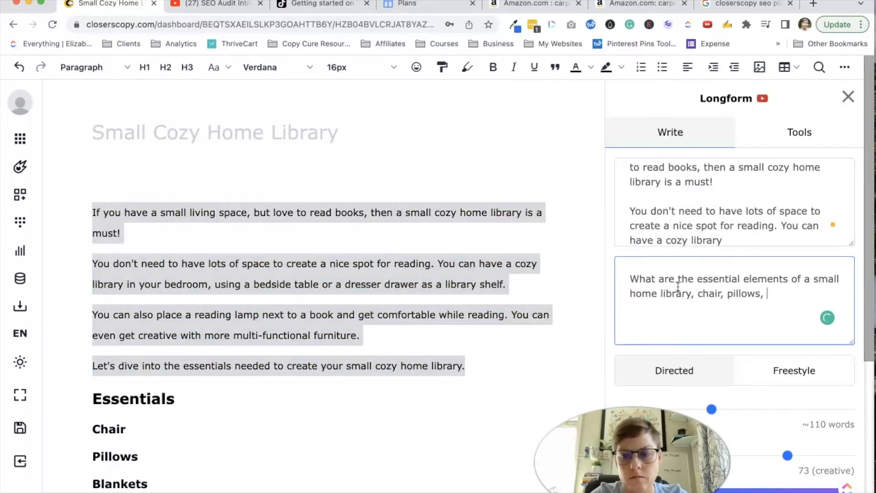
Step: Generate new longform suggestions for the essentials section
scroll(729, 334, "down", 4)
left_click(734, 332)
scroll(645, 288, "down", 6)
Step: Extend the Essentials heading to "Essentials for Your Small Home Library" and add an empty paragraph beneath it
left_click(283, 247)
key("Return")
left_click(283, 246)
type("for Your Small Home Library")
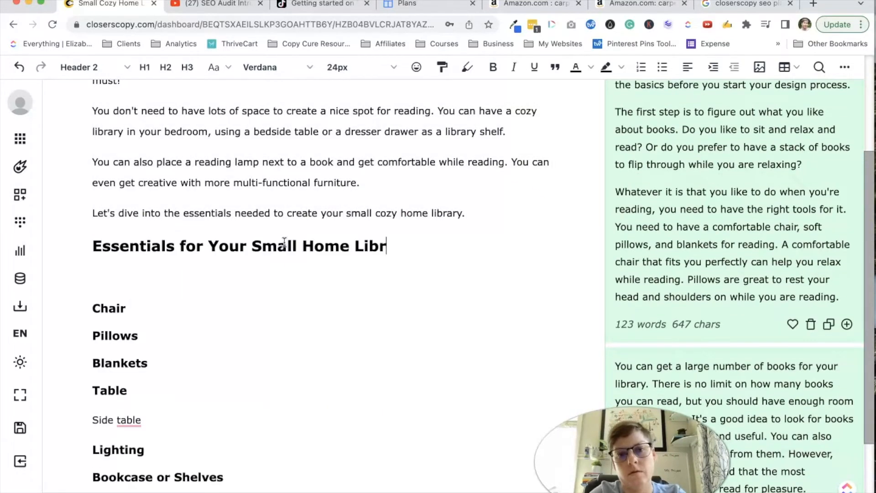
Step: Paste the "Whatever it is that you like to do" passage beneath the heading, split it into two paragraphs, and end with "and prevent muscle aches and cramps."
left_click_drag(615, 192, 839, 297)
left_click(240, 288)
key("super+v")
left_click(470, 299)
key("Return")
left_click(397, 348)
type("and prevent muscle aches and cramps.")
Step: Replace the talking points with "a comfortable chair is essential to a small home library" and generate new text
scroll(654, 233, "down", 9)
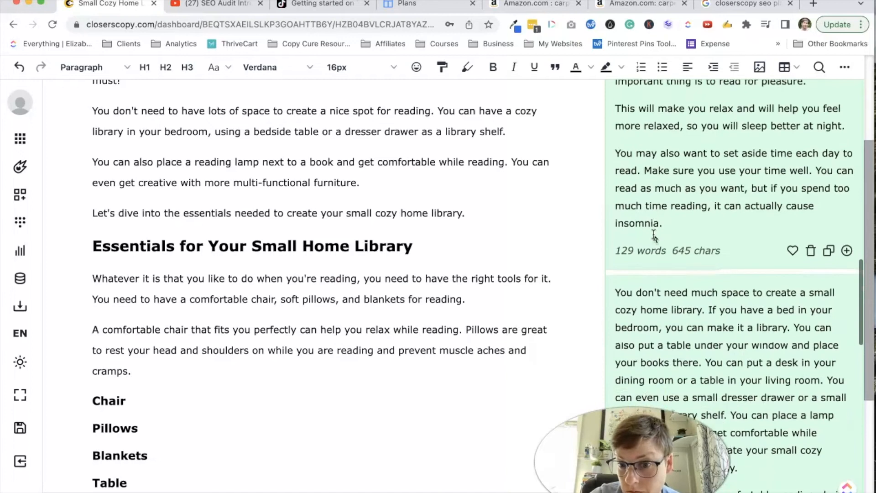
scroll(715, 204, "up", 15)
key("alt+BackSpace")
key("alt+BackSpace")
key("alt+BackSpace")
key("alt+BackSpace")
key("alt+BackSpace")
key("alt+BackSpace")
key("alt+BackSpace")
key("alt+BackSpace")
key("alt+BackSpace")
key("alt+BackSpace")
key("alt+BackSpace")
key("alt+BackSpace")
key("alt+BackSpace")
key("alt+BackSpace")
key("alt+BackSpace")
type("a comfortable chair is essential to a small home library")
left_click(790, 380)
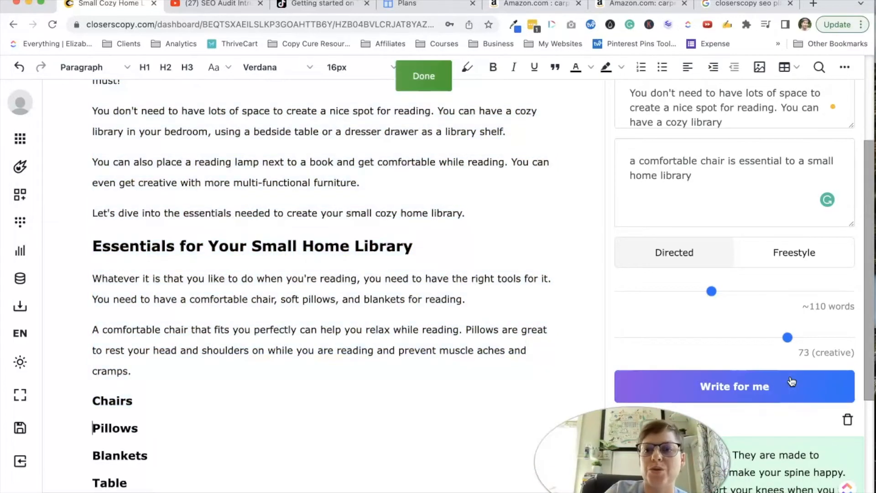
Step: Paste the suggestion's passage from "You may be tempted to just sit on the couch" to "lamp that is close" beneath the Chairs heading
scroll(853, 281, "down", 2)
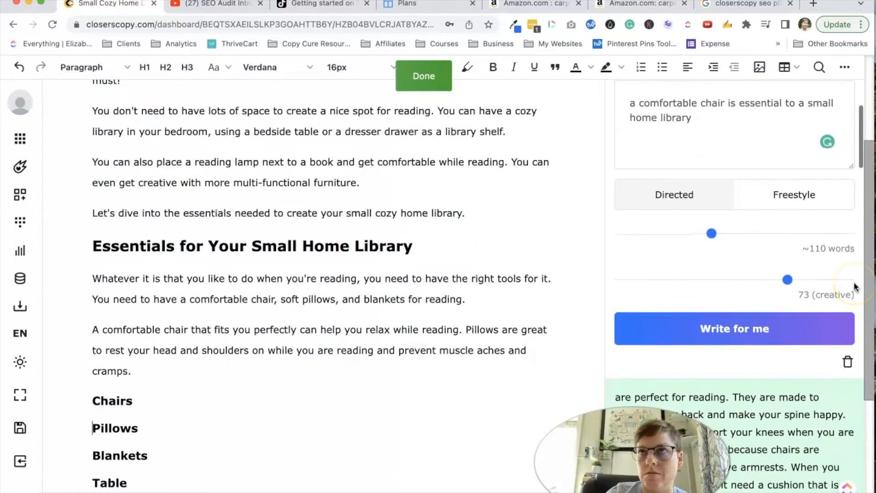
scroll(854, 286, "down", 2)
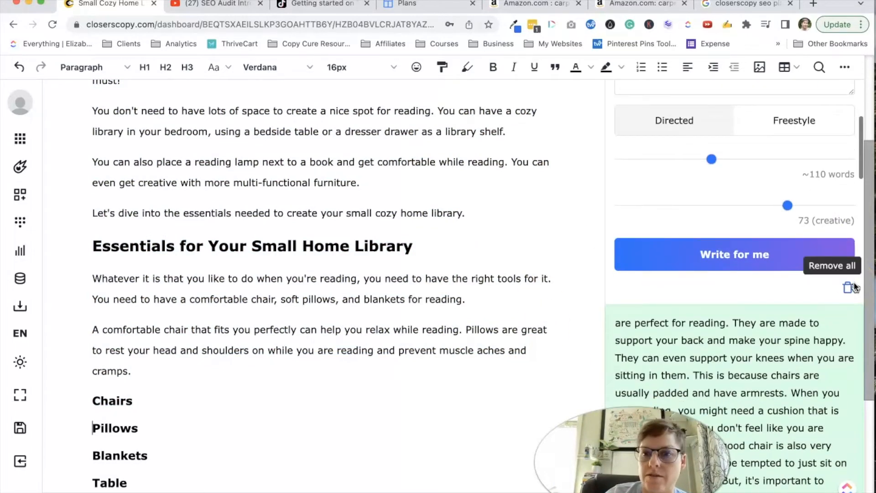
scroll(852, 223, "down", 10)
scroll(777, 235, "up", 8)
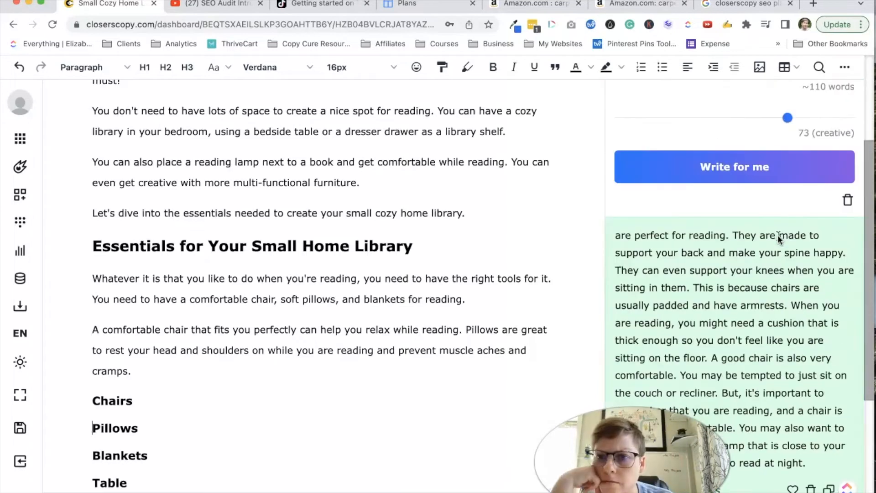
scroll(777, 235, "down", 2)
left_click_drag(679, 320, 807, 366)
key("super+c")
left_click(233, 398)
key("Return")
key("super+v")
Step: Trim the Chairs paragraph so it ends with "a chair is much more comfortable."
left_click_drag(378, 472, 75, 432)
left_click(384, 406)
left_click(253, 456)
scroll(253, 456, "down", 1)
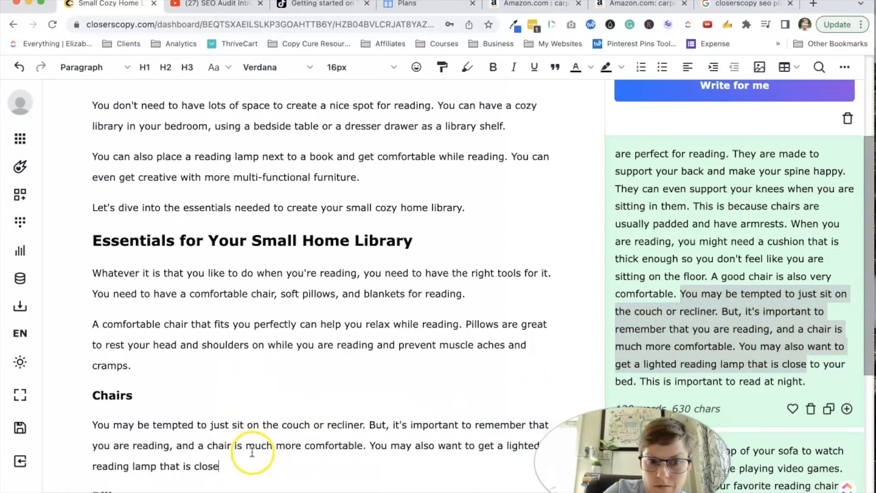
key("shift+Down")
key("BackSpace")
Step: Try to expand the Chairs paragraph with AI and delete the generated text
left_click_drag(367, 418, 84, 393)
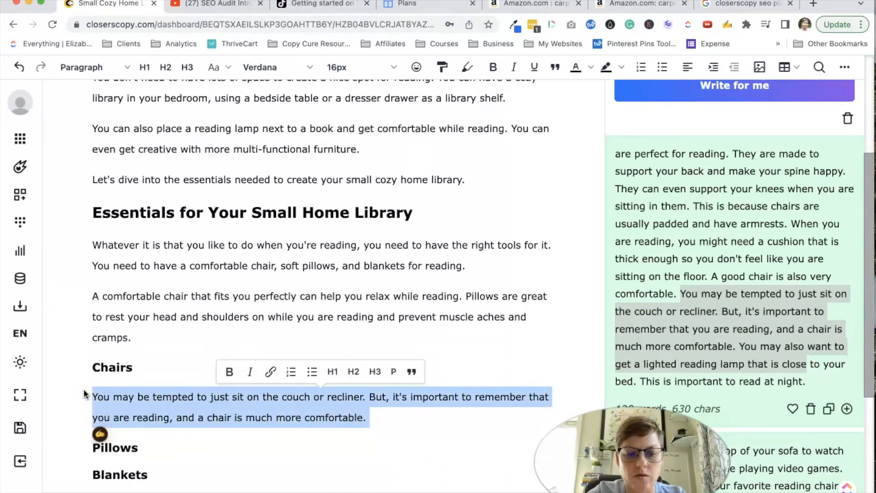
key("ctrl+e")
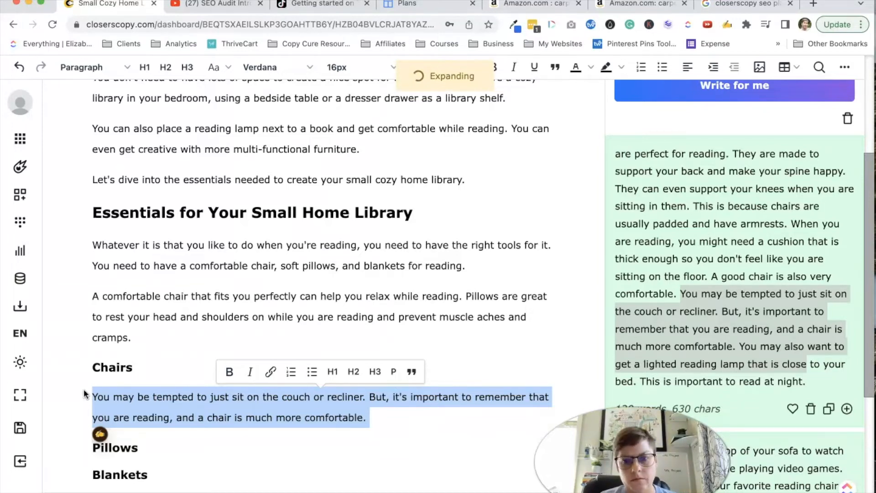
scroll(324, 449, "down", 3)
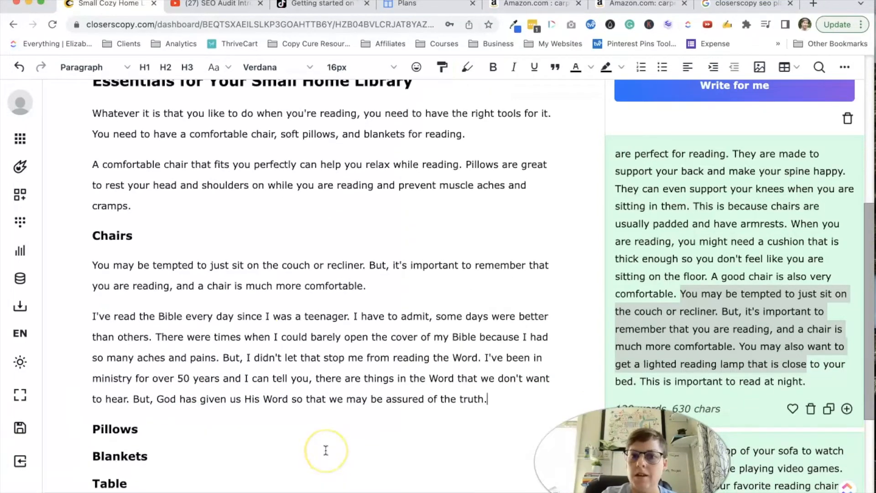
left_click_drag(486, 399, 90, 316)
key("BackSpace")
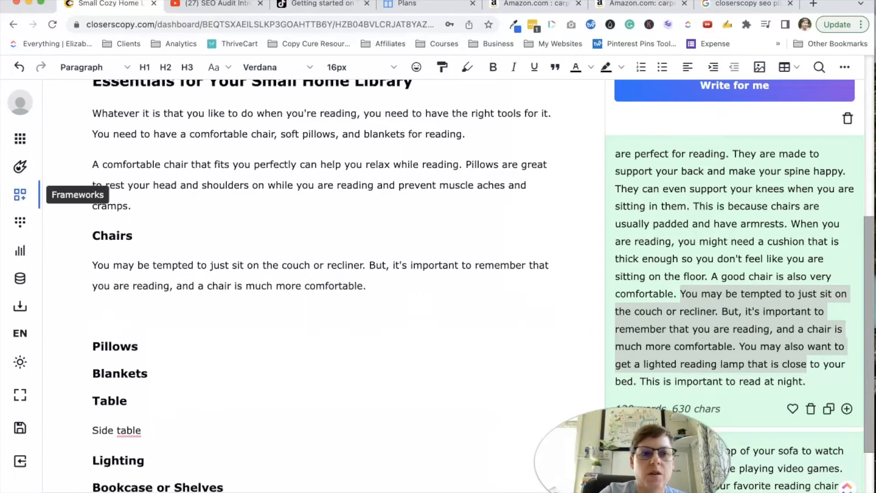
Step: Open the Ultimate Blog Post workflow and choose its Body step, Step 6
left_click(9, 232)
left_click(688, 135)
scroll(698, 306, "down", 2)
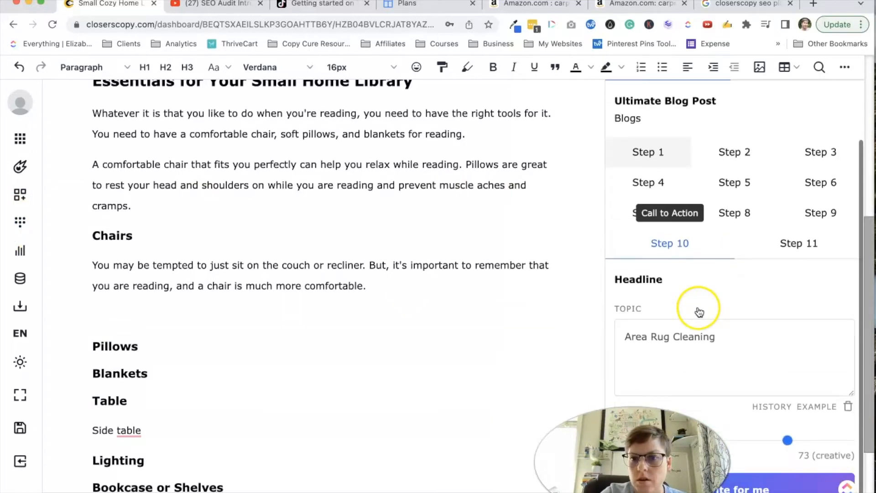
left_click(747, 182)
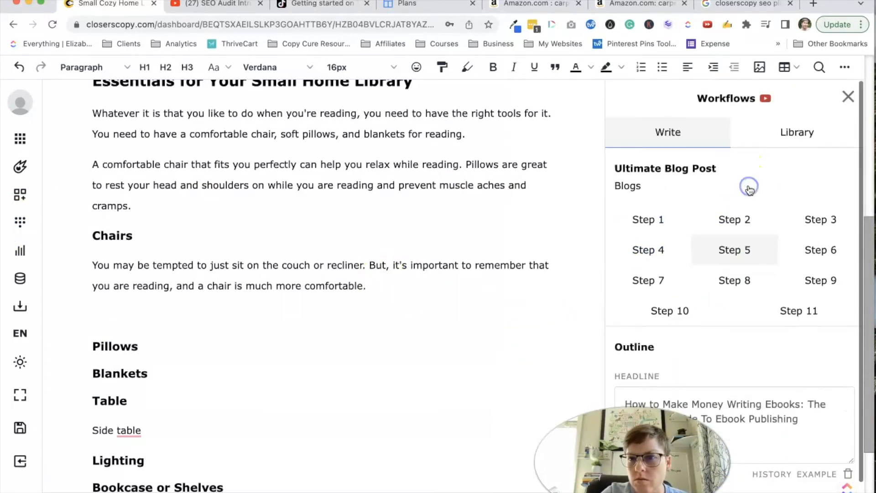
scroll(767, 185, "down", 2)
left_click(789, 178)
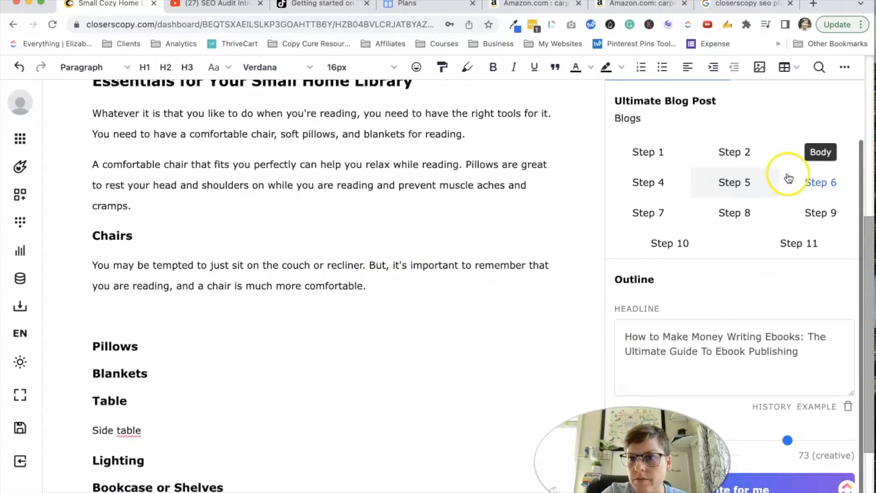
left_click(823, 191)
scroll(640, 387, "down", 2)
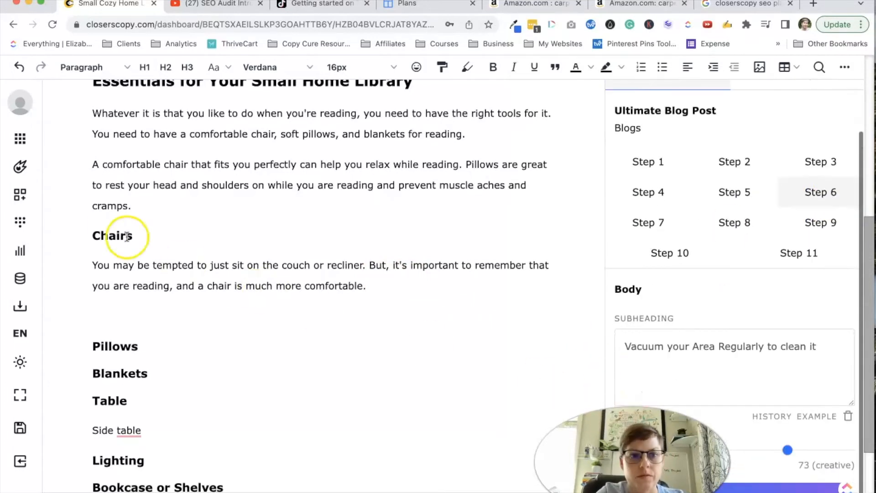
Step: Set the subheading to "A comfy chair is essential for a small home library", generate body text, and read through the suggestions
triple_click(674, 346)
type("A comfy chair is essential for a small home library")
key("Return")
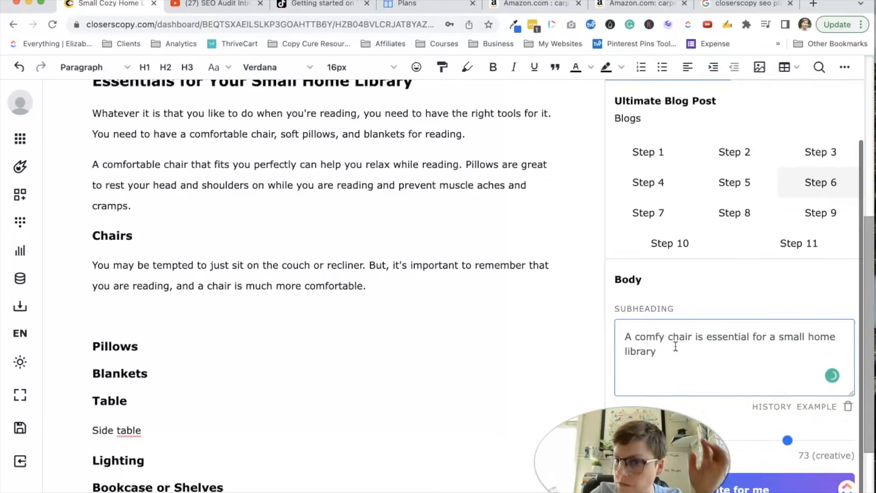
scroll(712, 352, "down", 8)
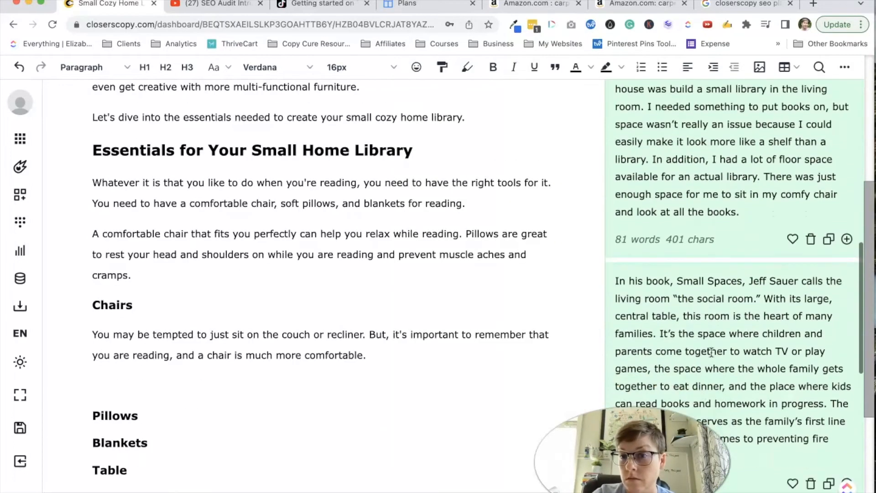
scroll(711, 353, "down", 5)
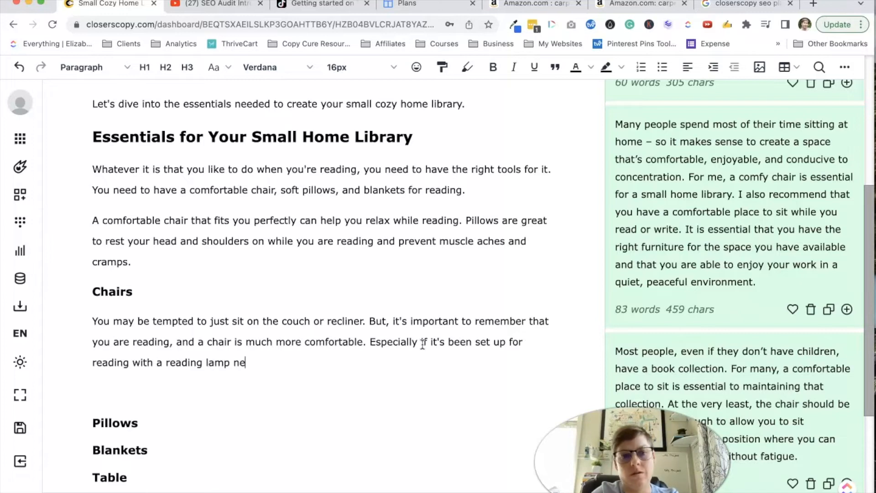
Step: Check the post's SEO audit score and keyword targets, and examine how competitors use the keyword "library"
left_click(18, 143)
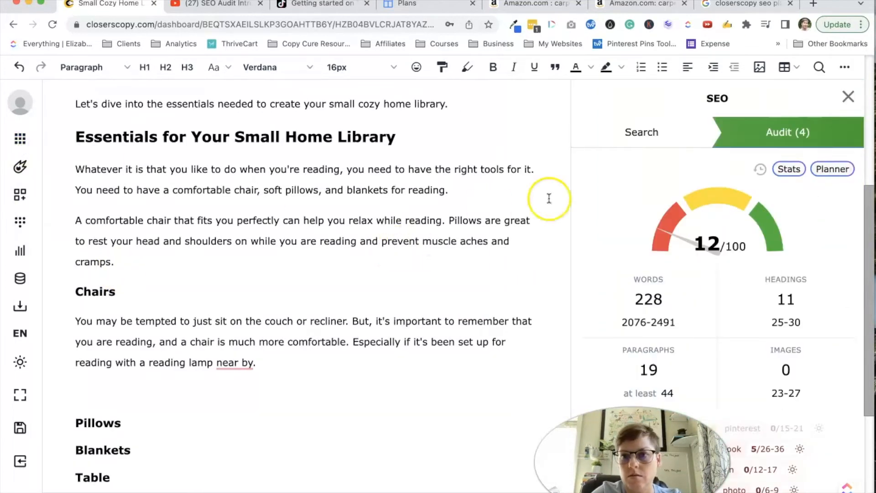
scroll(720, 286, "down", 1)
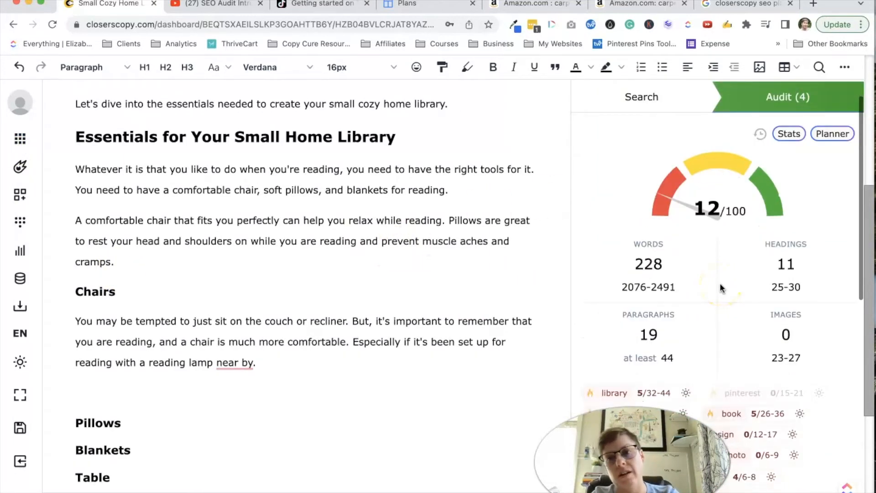
scroll(720, 286, "down", 4)
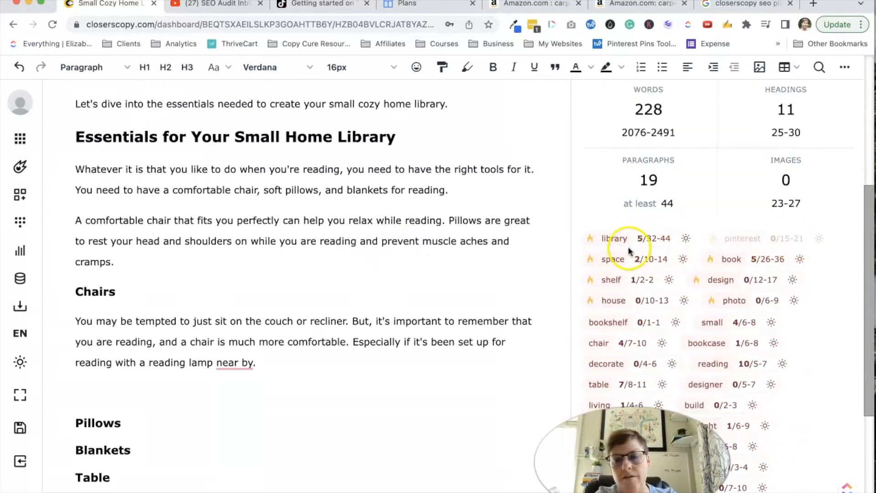
left_click(617, 240)
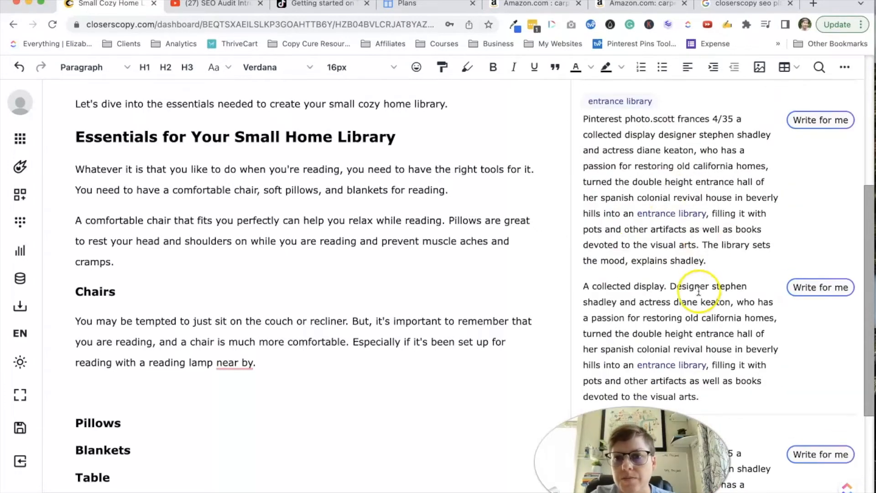
Step: Add a "Pick The Place For Your Home Library" subheading above Chairs with a paragraph on possible spots and knowing the size before purchasing items
scroll(698, 291, "down", 15)
scroll(697, 294, "down", 10)
scroll(696, 295, "down", 15)
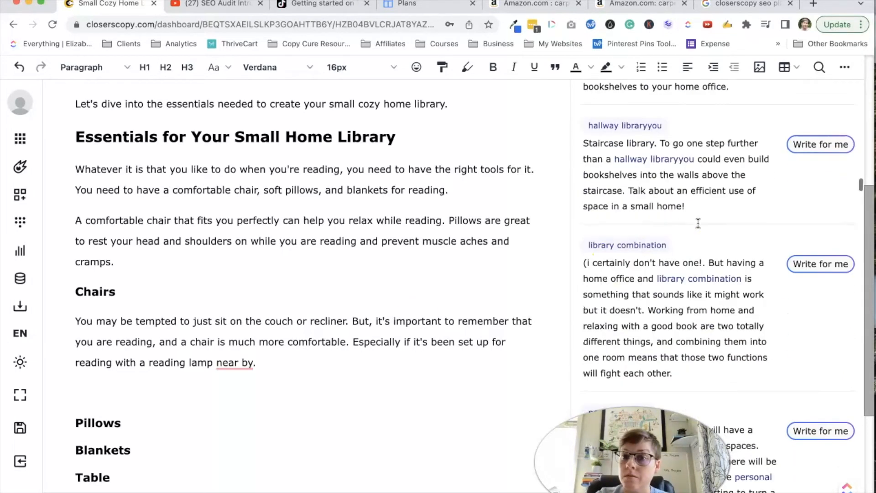
left_click(76, 291)
key("Return")
left_click(112, 290)
left_click(187, 67)
type("Pick The Place For Your Home Library")
key("Return")
type("It could be tucked away in a small corner of a room,")
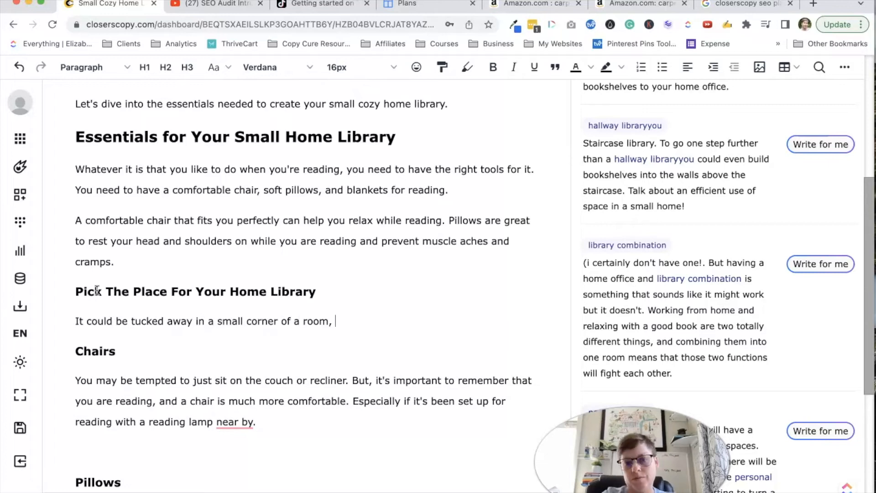
type(" part of an entry way or under some stairs. Where ever you decide to put your home library, make sure you know the size before you start purchasing items to make it the perfect reading spot.")
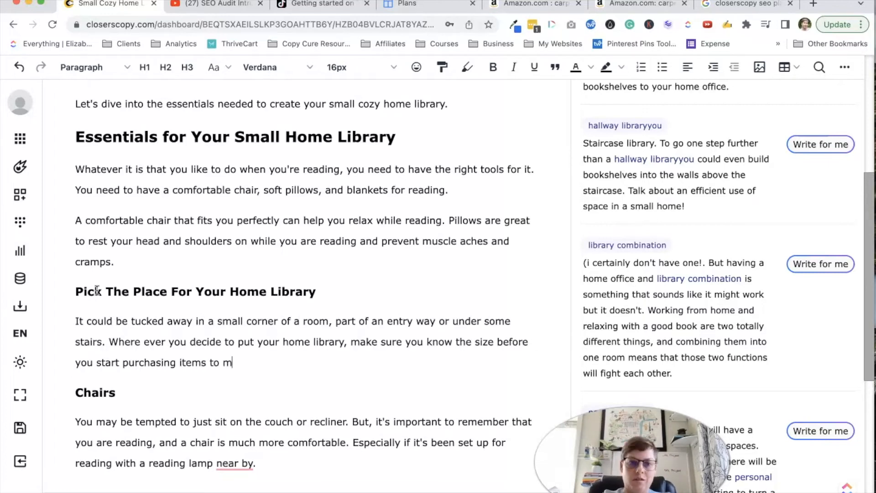
Step: End the Chairs section with "Plus you can be sure to focus on getting a chair that will fit into the space you have available."
left_click(336, 442)
key("Return")
type("Plus you can be sure to focus on getting a chair that will fit into the space you have available.")
scroll(298, 424, "down", 2)
scroll(657, 192, "up", 15)
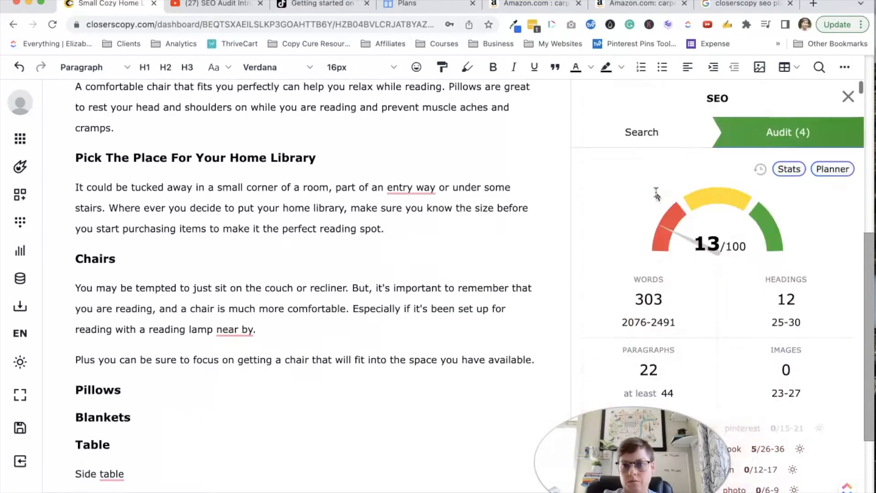
Step: Generate Longform AI text of about 155 words on "pillows are essential for a comfy home library", with creativity 55, for the Pillows section
scroll(331, 242, "down", 2)
scroll(332, 242, "down", 1)
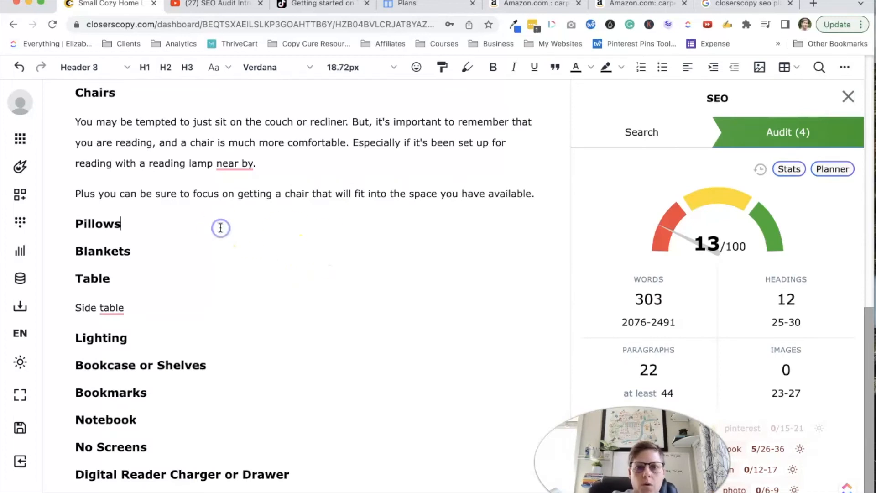
key("Return")
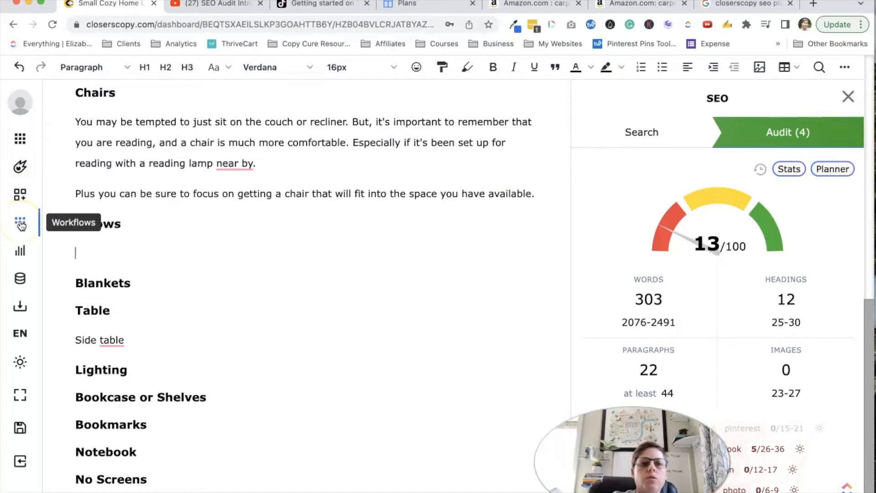
scroll(258, 256, "up", 6)
scroll(258, 256, "down", 3)
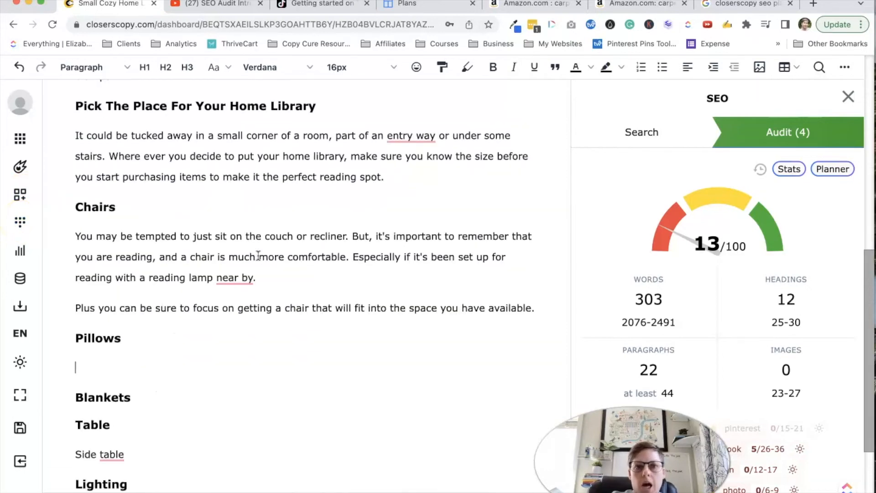
scroll(258, 255, "down", 3)
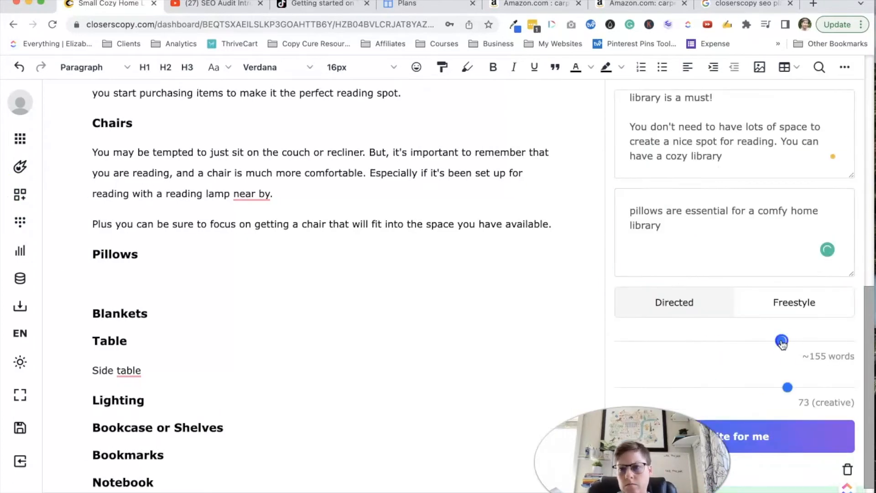
left_click(770, 439)
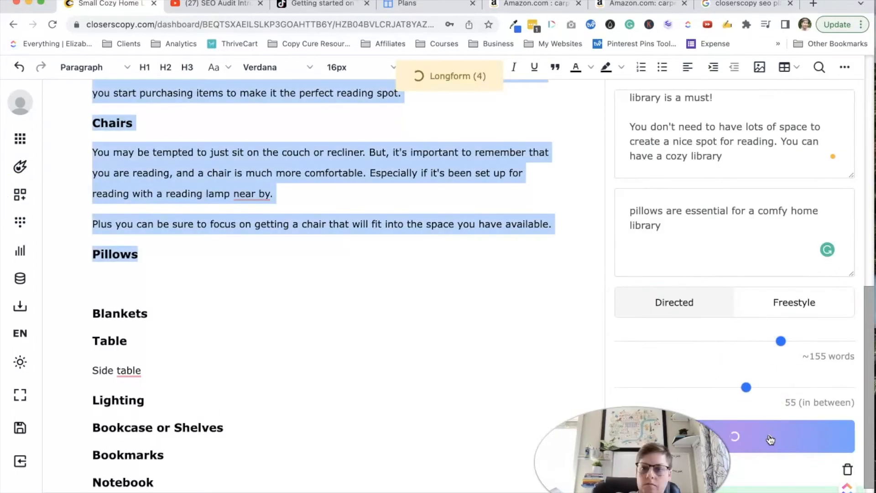
Step: Open the Pillows section with a sentence on how pillows transform a space that is bare and unwelcoming to cozy and comfortable
scroll(775, 319, "down", 10)
left_click_drag(676, 295, 770, 365)
scroll(748, 320, "down", 6)
left_click(740, 297)
left_click(143, 254)
key("Return")
type("Pillows")
left_click_drag(92, 285, 133, 287)
type("pace that is bare and unwelcoming to cozy and comfortable.")
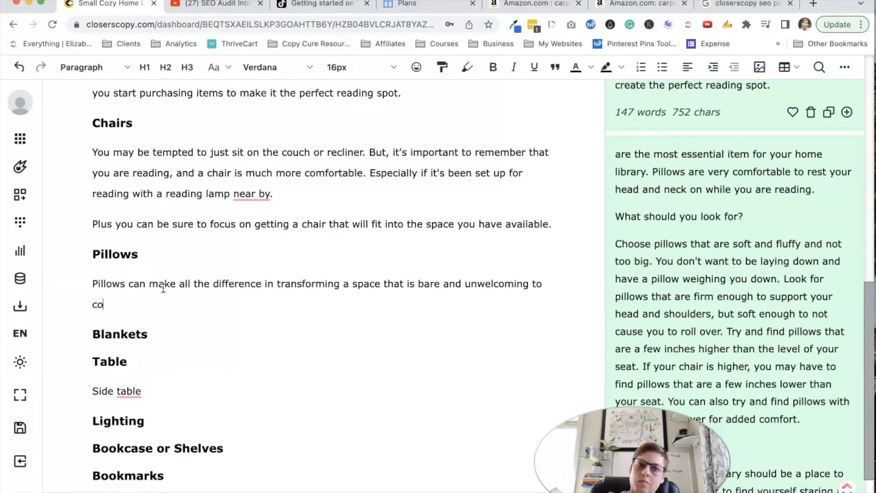
Step: Add the AI advice on choosing soft, fluffy pillows, reworded with "any pain" and ending "and to easily mix up the space."
scroll(734, 297, "down", 2)
left_click_drag(801, 355, 615, 177)
left_click(201, 304)
type("Choose pillows that are soft and fluffy and not too big. You don't want to be laying down and have a pillow weighing you down. Look for pillows that are firm enough to support your head and shoulders, but soft enough to not cause you to roll over. Try and find pillows that are a few inches higher than the level of your seat. If your chair is higher, you may have to find pillows that are a few inches lower than your seat. You can also try and find pillows with a removable cover for added comfort.")
left_click_drag(269, 355, 364, 335)
key("BackSpace")
type("any pain")
scroll(440, 355, "down", 1)
left_click_drag(428, 369, 488, 328)
key("BackSpace")
type("and to easily mix up the space.")
key("Return")
Step: Generate Longform AI text on "blankets are perfect when curling up with a good book"
scroll(792, 184, "up", 10)
type("blankets")
left_click_drag(660, 258, 674, 243)
type("are perfect when curling up with a good book")
scroll(675, 243, "down", 3)
left_click(701, 351)
Step: Put the AI suggestion about having a blanket for every season under Blankets, opening it with "A good blanket is"
scroll(676, 296, "down", 6)
scroll(676, 292, "down", 6)
left_click_drag(615, 239, 819, 381)
key("super+c")
left_click(178, 333)
key("Return")
type("A good blanket is")
key("super+v")
Step: Reword the blanket example to a light summer and a winter blanket, replacing the thick-blanket advice with a line about cold hands and feet
left_click(238, 402)
type("light")
scroll(241, 402, "down", 1)
left_click(390, 373)
type("help")
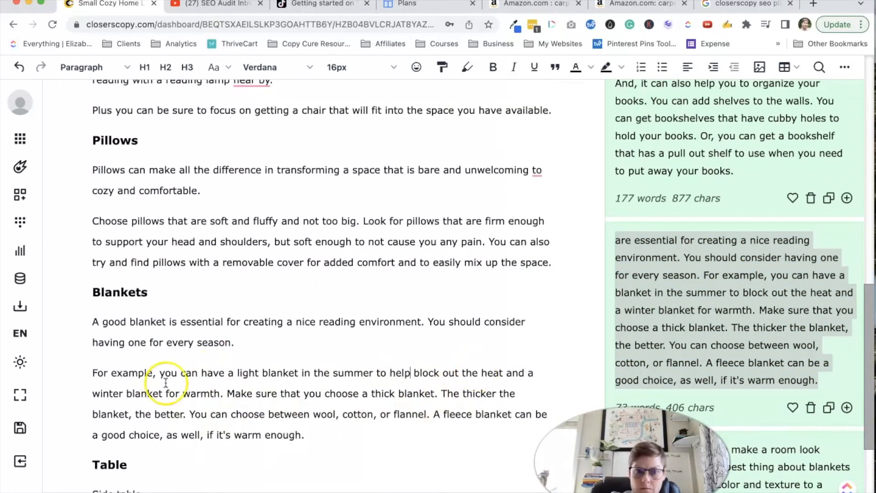
scroll(191, 385, "down", 1)
left_click_drag(300, 392, 228, 351)
key("BackSpace")
type("easy for your hands and feet to get cold.")
left_click_drag(373, 332, 504, 333)
key("BackSpace")
Step: Generate Longform AI text about a reading table and look through the suggestions
scroll(678, 272, "up", 10)
triple_click(678, 270)
type("reading t")
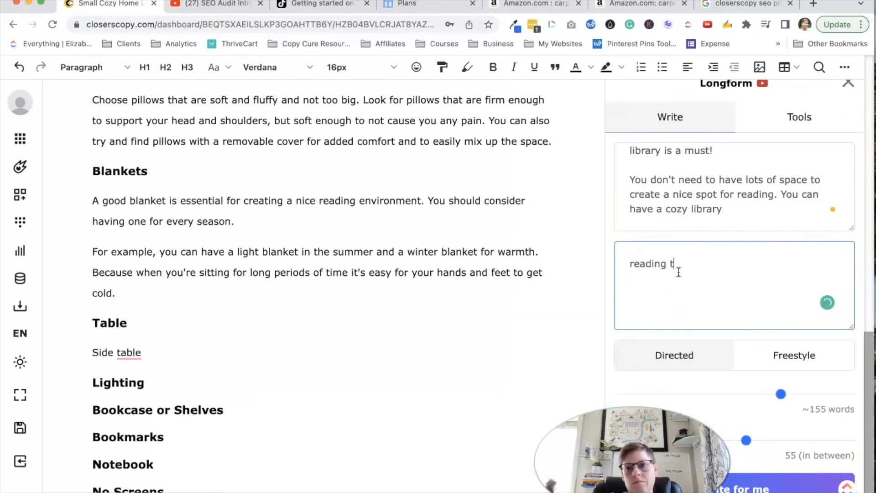
left_click(762, 115)
scroll(759, 183, "down", 10)
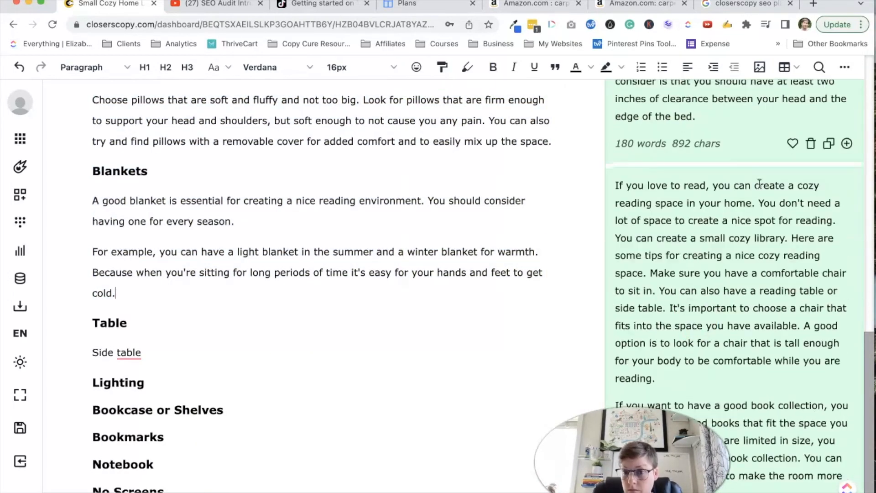
Step: Replace the "Side table" note with two paragraphs on a side or reading table by the chair and enjoying a beverage while reading
triple_click(129, 352)
type("If your space allows for it, consider getting a side table or reading table to go next to your chair.")
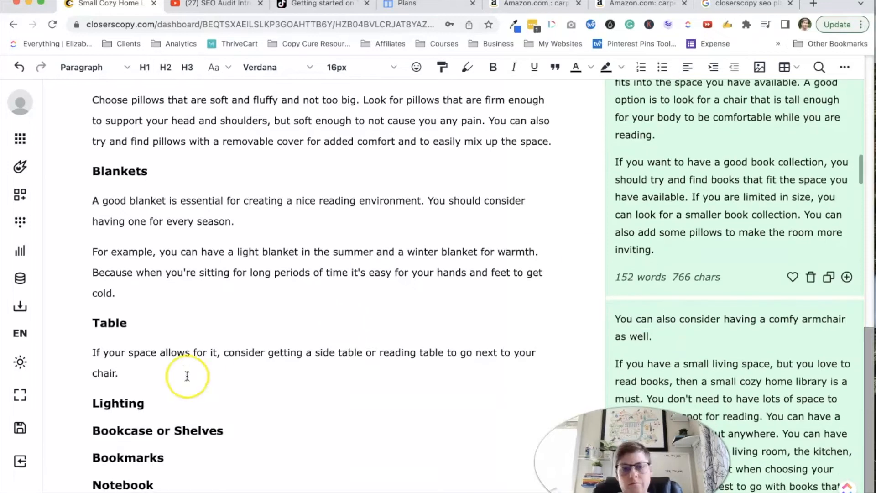
type(" Even if it's only big enough to hold a drink, being able to enjoy a beverage while you read can really add to the comfort of the space.")
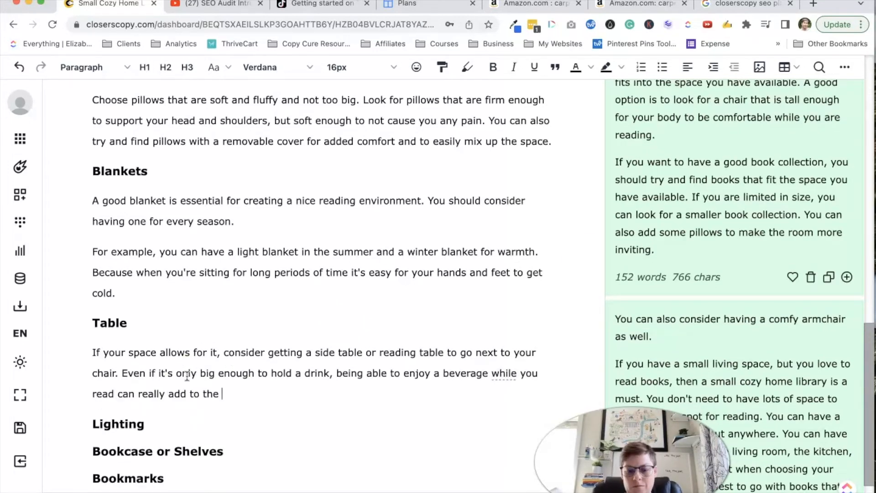
left_click(121, 373)
key("Return")
Step: Generate Longform AI text on "lighting" for the Lighting section
scroll(749, 333, "down", 3)
scroll(749, 333, "up", 15)
triple_click(657, 279)
type("lighting")
left_click(145, 369)
scroll(743, 351, "down", 4)
left_click(743, 351)
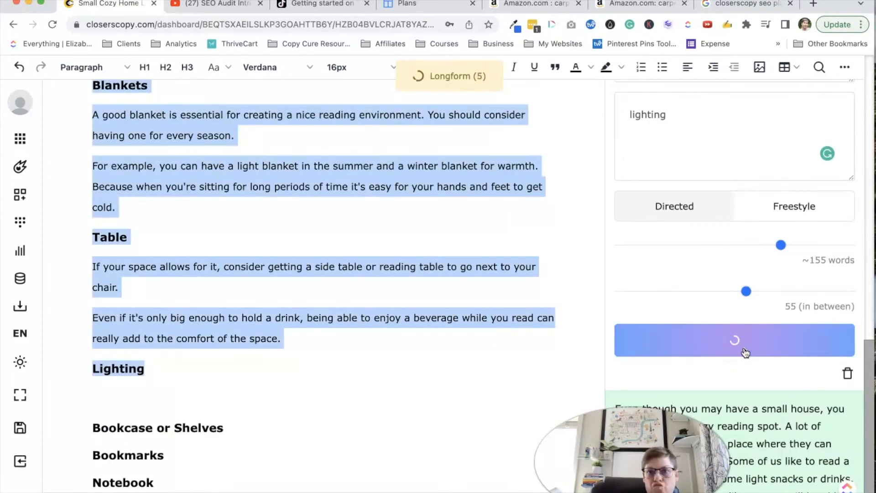
Step: Put the AI sentences on having enough reading light under Lighting, adding a line about not straining your eyes while enjoying your latest book purchase
scroll(694, 192, "down", 6)
left_click_drag(827, 277, 614, 246)
key("super+c")
left_click(151, 369)
key("Return")
key("super+v")
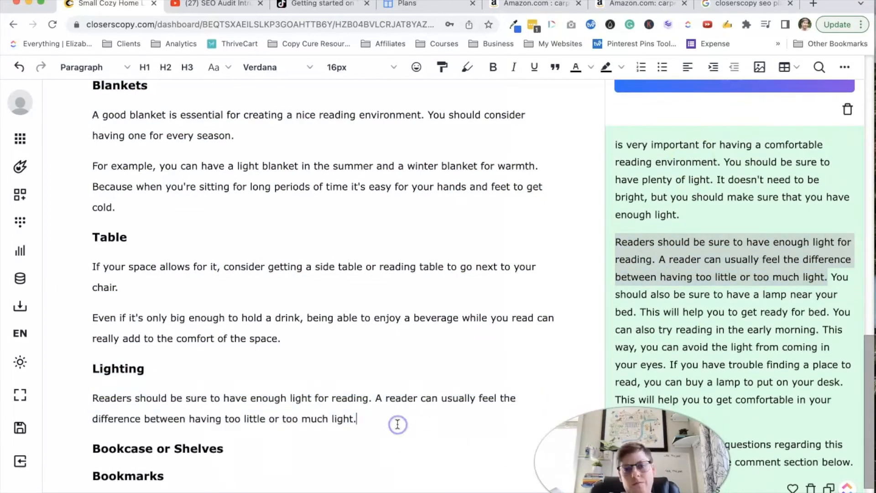
type("You don't want to strain your eyes while while enjoying your latest book purchase.")
Step: Add "But you also don't want too much light." and paste the AI text on glare, dimmer switches and "Smart" bulbs into the Lighting section
scroll(730, 274, "down", 10)
left_click(319, 338)
type("But you also don't want too much light.")
left_click_drag(686, 133, 691, 335)
key("super+c")
left_click(328, 438)
key("Return")
key("super+v")
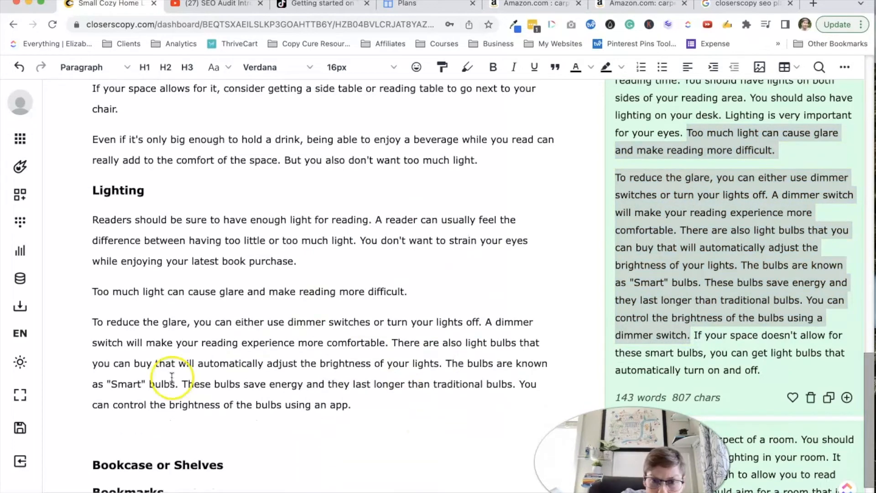
Step: Start the Bookcase or Shelves section with a sentence on making the most of vertical space, and generate AI text on "bookcase or shelves"
scroll(643, 100, "up", 10)
left_click(643, 100)
type("bookcase or shelves")
left_click(239, 392)
key("Return")
type("When you don't have a ton of spac")
type(".")
left_click_drag(534, 378, 93, 102)
left_click(766, 332)
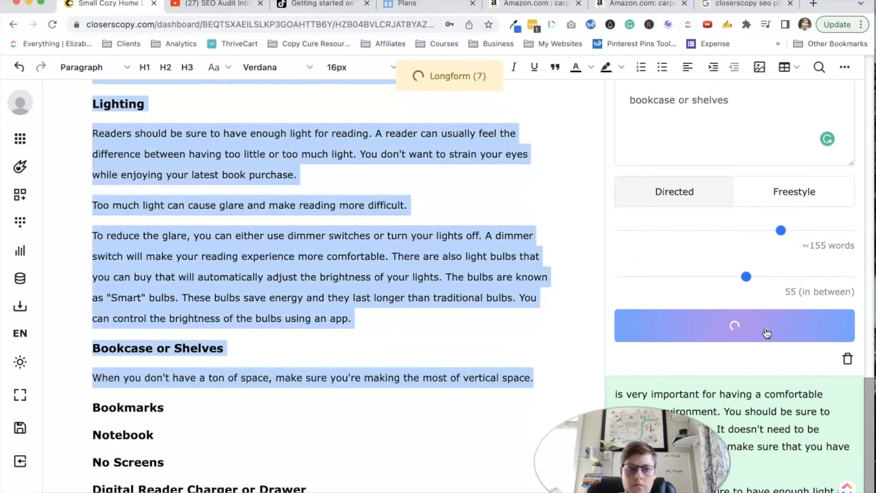
Step: Append the AI sentences about ending up with a cluttered room to the first Bookcase or Shelves paragraph
scroll(765, 333, "down", 9)
left_click_drag(818, 218, 808, 253)
key("super+c")
left_click(547, 377)
key("super+v")
scroll(655, 205, "down", 3)
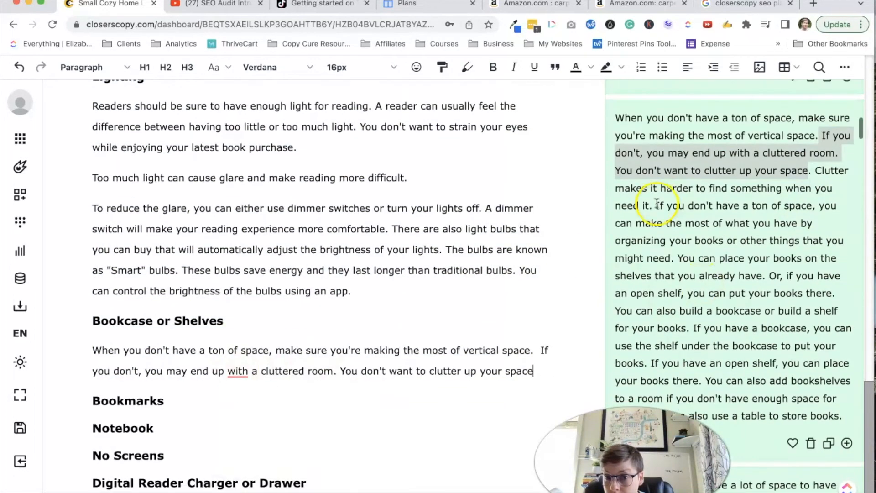
Step: Paste the AI shelving advice as a new paragraph, reword it to "hang shelves up higher and place books", and remove the open-shelf sentence
left_click_drag(656, 179, 845, 389)
left_click(537, 371)
type(".")
key("Return")
key("super+v")
left_click_drag(407, 326, 299, 305)
type("hang shelves up higher and place")
key("Delete")
left_click_drag(123, 326, 540, 326)
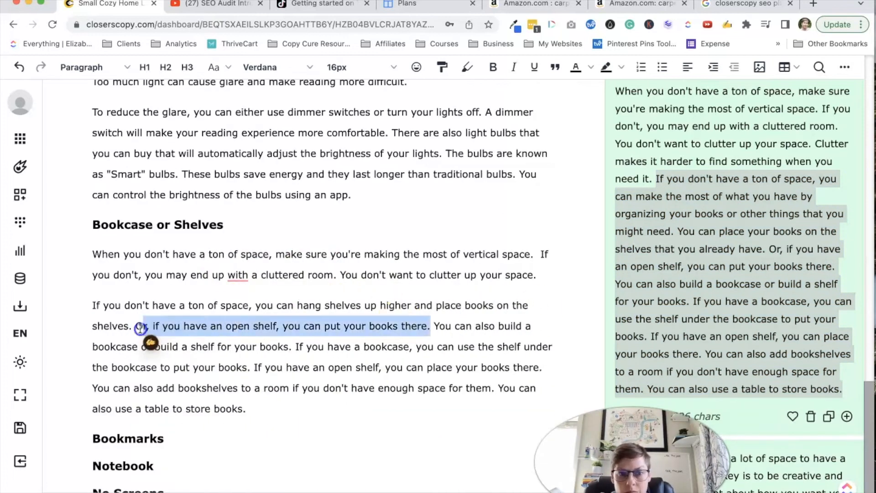
key("Return")
Step: Change the bookcase advice to maximizing the space on the bookcase, and close with an alternative of a table or wooden crate under the chair
left_click_drag(514, 354, 366, 378)
type("make sure you are maximizing the space on the book case.")
key("shift+Down")
key("Return")
type("Alternatively, you can also use a table to store books or a wo")
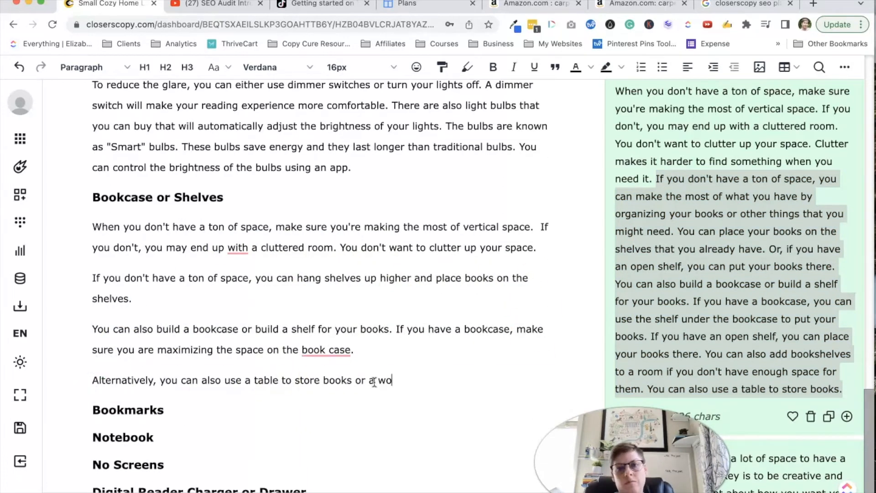
type("oden crate that fits under your chair.")
Step: Generate Longform AI text for the Bookmarks section and look through the suggestions
left_click(190, 438)
left_click(733, 381)
left_click(233, 430)
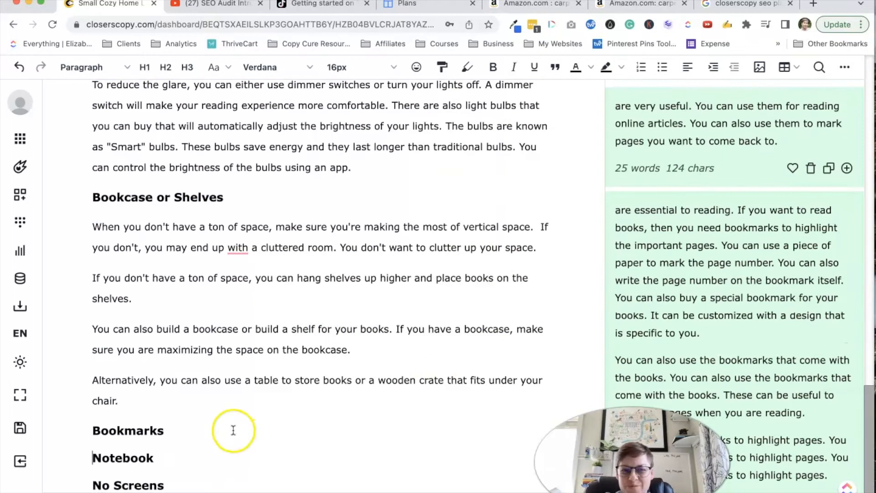
scroll(666, 275, "down", 10)
Step: Fill the Bookmarks section with the AI text on keeping your place, plus a paragraph on scrap paper versus a beautiful purchased bookmark
left_click_drag(661, 304, 615, 251)
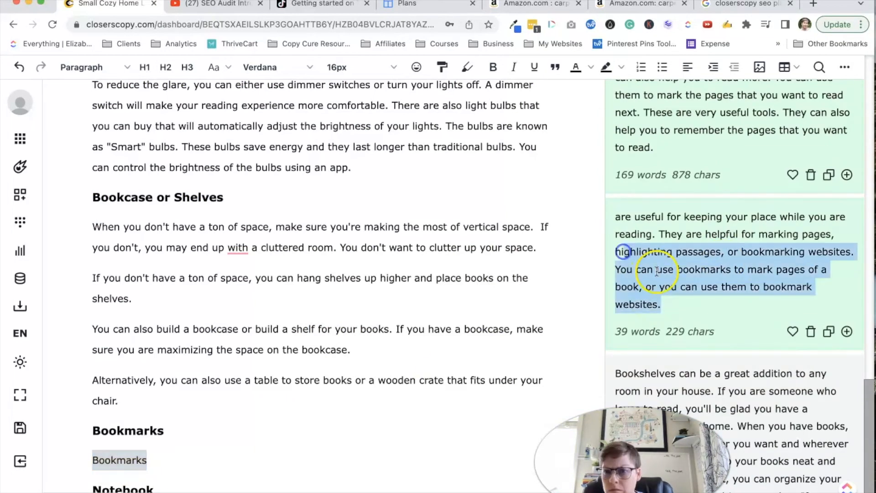
scroll(634, 226, "down", 3)
key("ctrl+v")
left_click(404, 401)
key("Return")
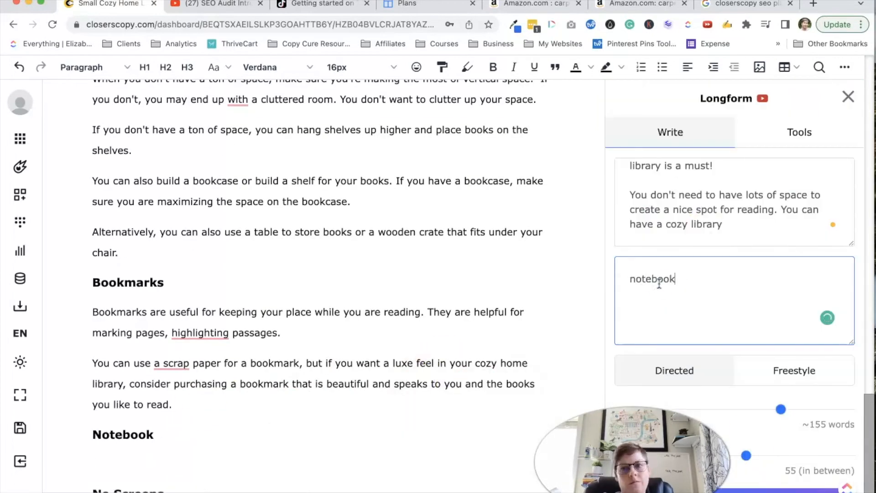
Step: Generate Longform AI text on "notebook" and paste the passage about recording reading progress under the Notebook heading
key("ctrl+Return")
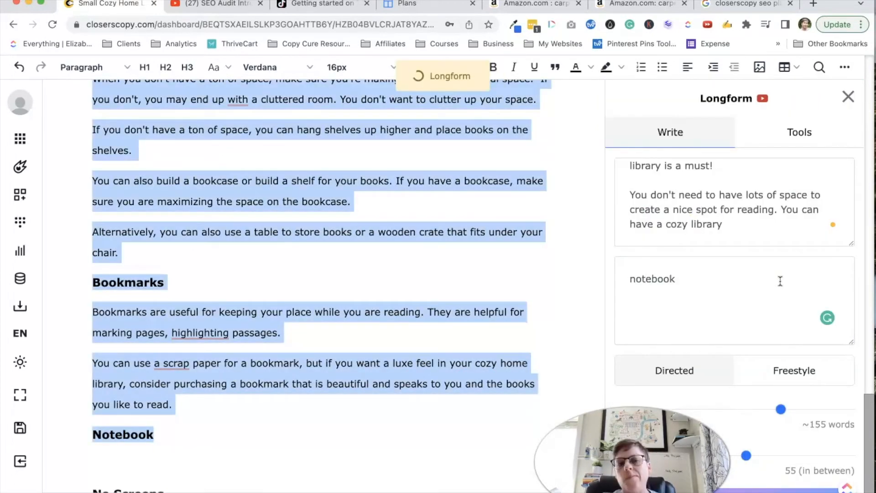
scroll(775, 282, "down", 7)
scroll(664, 335, "down", 4)
left_click_drag(616, 167, 730, 445)
key("super+c")
left_click(132, 456)
key("super+v")
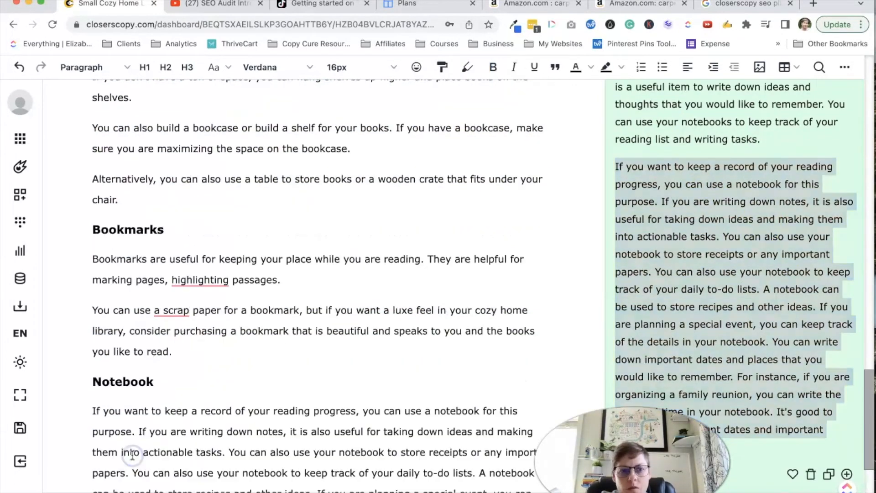
Step: Trim the Notebook section to end with storing book receipts or keeping a running list of books you'd like to read
scroll(133, 456, "down", 4)
left_click(523, 271)
key("Return")
left_click(292, 301)
type("book")
left_click_drag(481, 301, 375, 301)
type("keep a running list of books you'd like to read")
left_click_drag(155, 322, 187, 456)
key("BackSpace")
key("BackSpace")
Step: Generate Longform AI text on "no screens"
scroll(658, 260, "down", 2)
scroll(658, 260, "up", 8)
double_click(659, 91)
type("no screens")
left_click(717, 318)
scroll(717, 348, "down", 1)
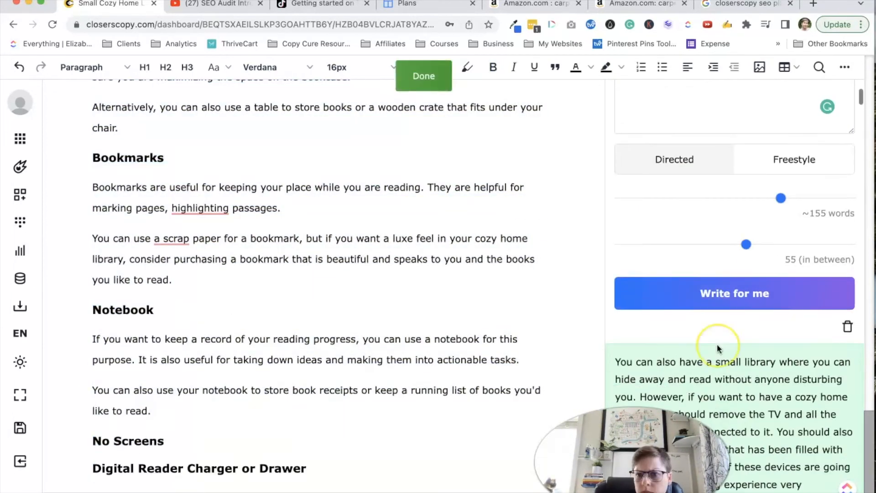
Step: Fill the No Screens section with the AI passage on removing unnecessary devices, ending it "that might distract you, like a TV or radio."
scroll(717, 348, "down", 4)
left_click(180, 441)
key("Return")
left_click_drag(688, 226, 709, 328)
left_click_drag(706, 291, 650, 344)
left_click(180, 475)
key("super+v")
type("that might distract")
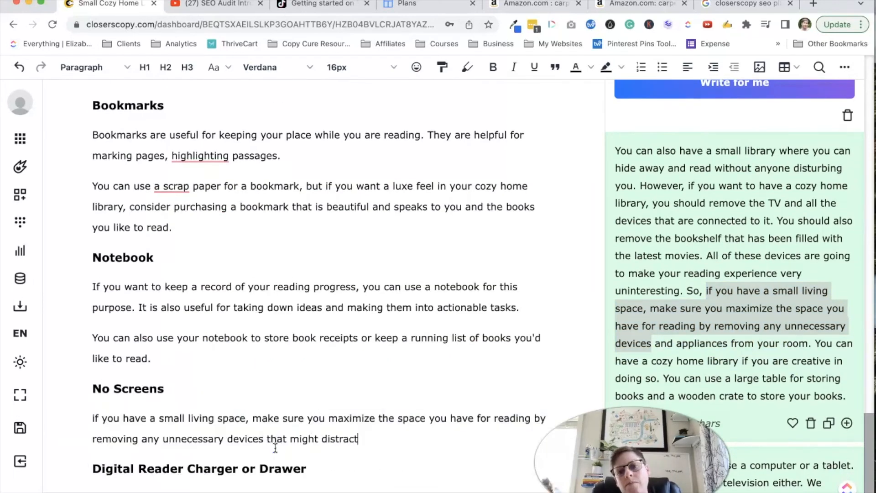
type(" you, like a TV or radio.")
Step: Generate Longform AI text on "eReader charger" and look through the suggestions
scroll(692, 375, "down", 9)
scroll(762, 323, "up", 15)
left_click_drag(630, 278, 621, 385)
type("eReader charger")
left_click(783, 490)
left_click(438, 468)
key("super+a")
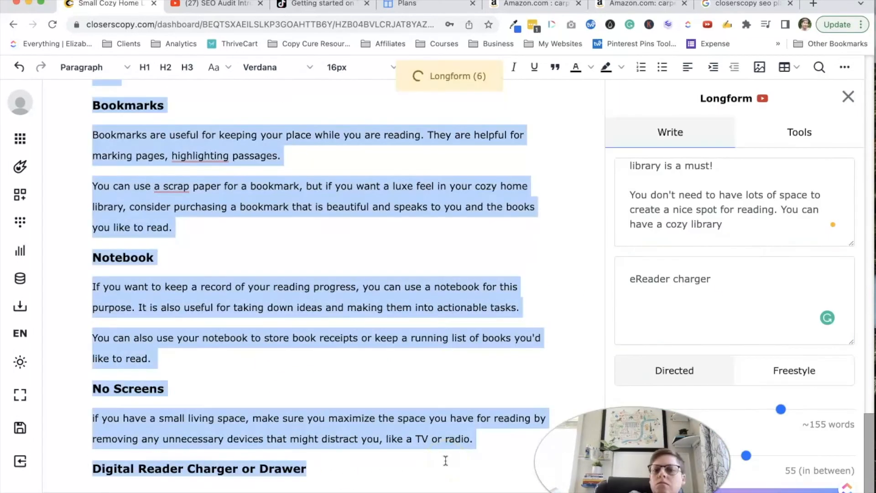
left_click(446, 460)
scroll(703, 156, "down", 4)
Step: Replace the start of the introduction with the AI paragraph beginning "A cozy library is a great way to enjoy books."
left_click_drag(824, 300, 615, 194)
key("super+c")
scroll(356, 262, "up", 20)
left_click_drag(93, 213, 356, 256)
key("super+v")
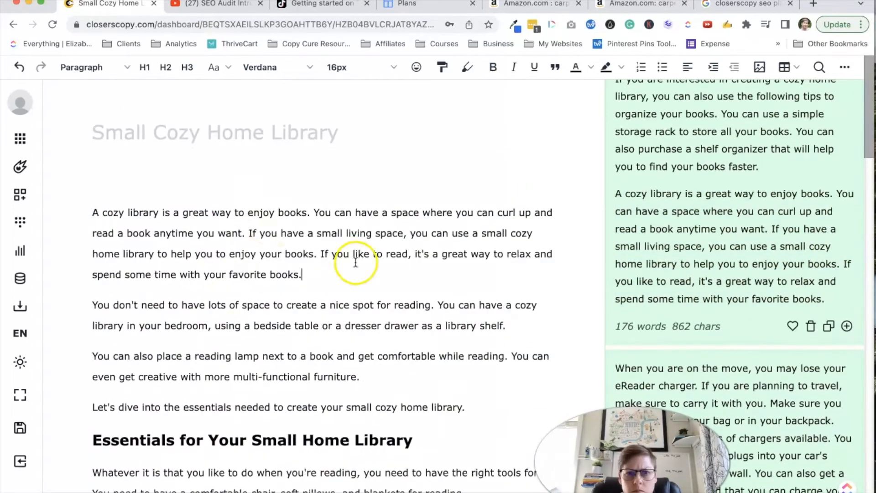
Step: Write a Digital Reader Charger or Drawer paragraph on having a designated charging spot for an eReader like a Kindle in the reading nook
scroll(356, 262, "down", 20)
scroll(757, 324, "down", 12)
left_click(376, 474)
key("Return")
type("If you like to read with an eReader like a Kindle, then havin")
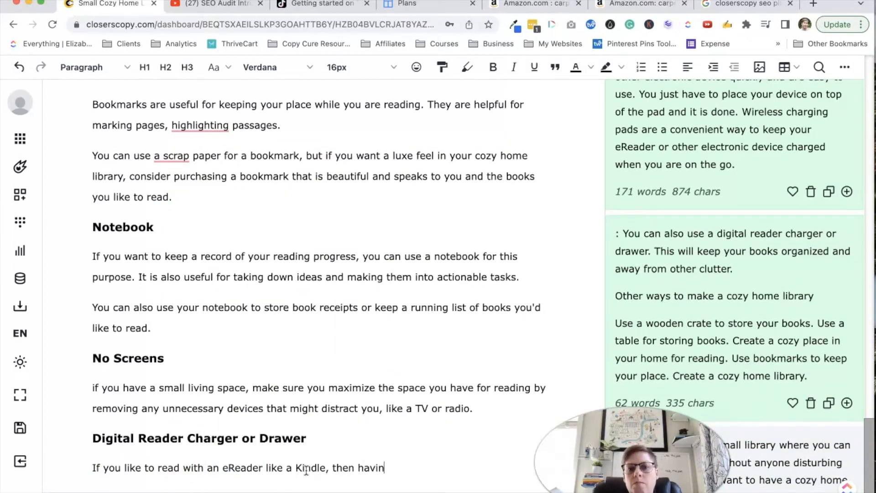
type("g a designated spot in your reading nook for it to charge can be very handy.")
Step: Extend the charger section with AI text on power strips and charging docks, and cut the sentence about attaching the eReader to a computer
left_click_drag(329, 488, 91, 436)
key("super+e")
scroll(459, 382, "down", 4)
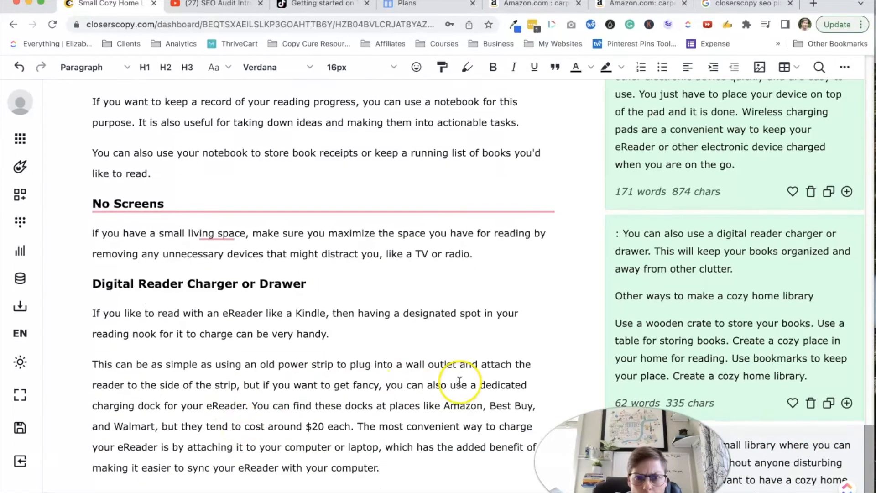
left_click_drag(356, 426, 393, 479)
key("BackSpace")
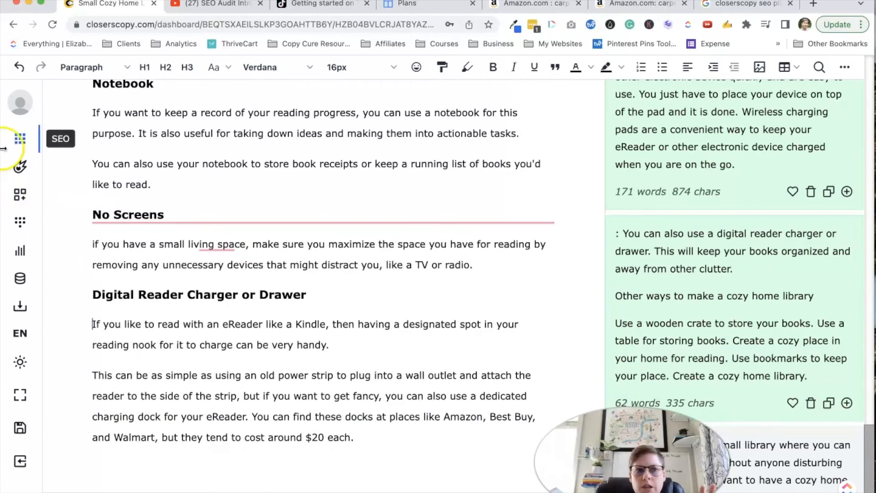
Step: Examine the SEO audit's score, length targets and keyword list, and skim the draft against them
left_click(24, 144)
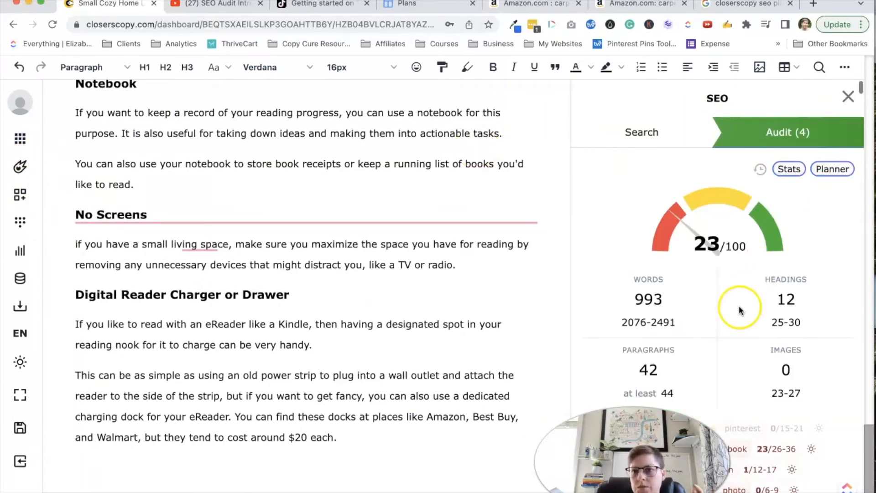
scroll(738, 306, "down", 1)
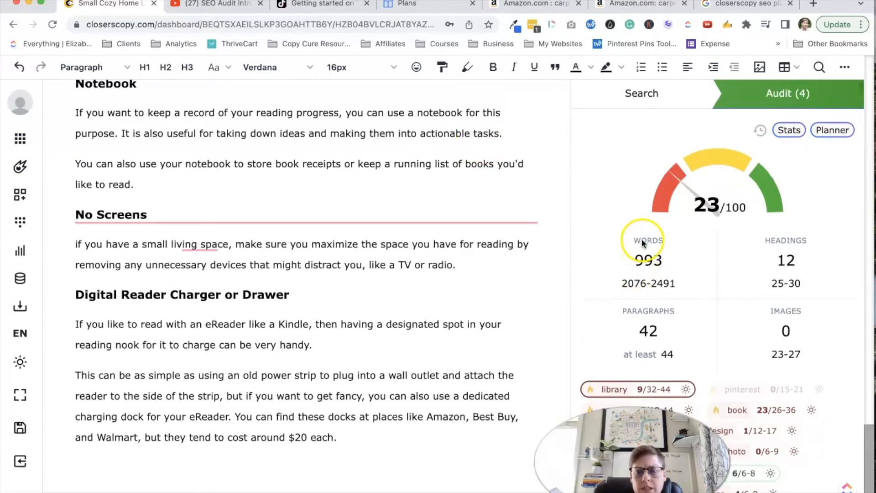
scroll(606, 241, "down", 3)
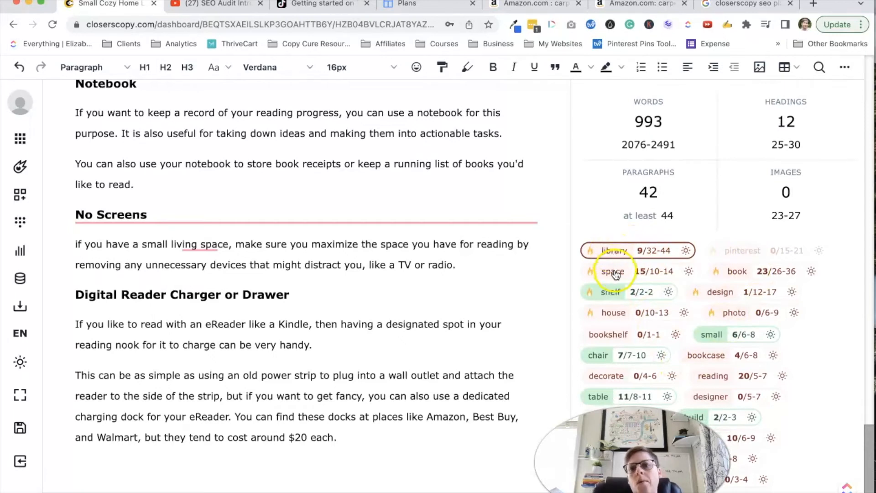
scroll(762, 301, "down", 1)
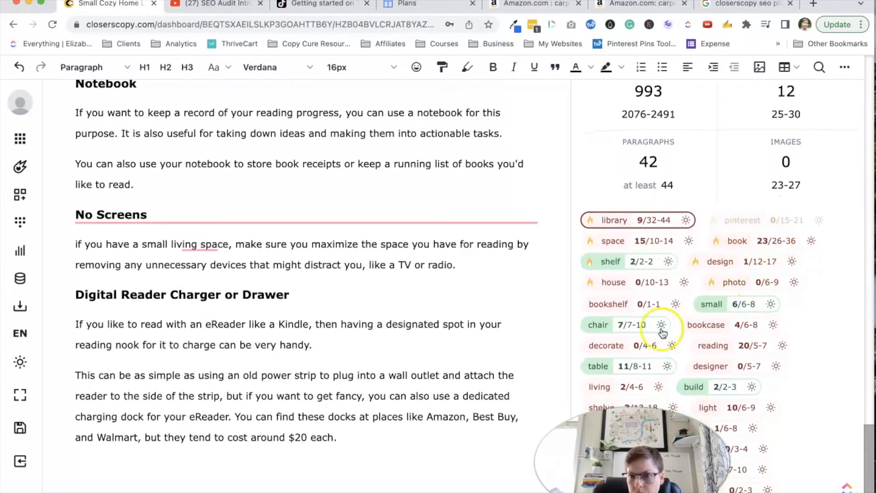
scroll(662, 332, "down", 3)
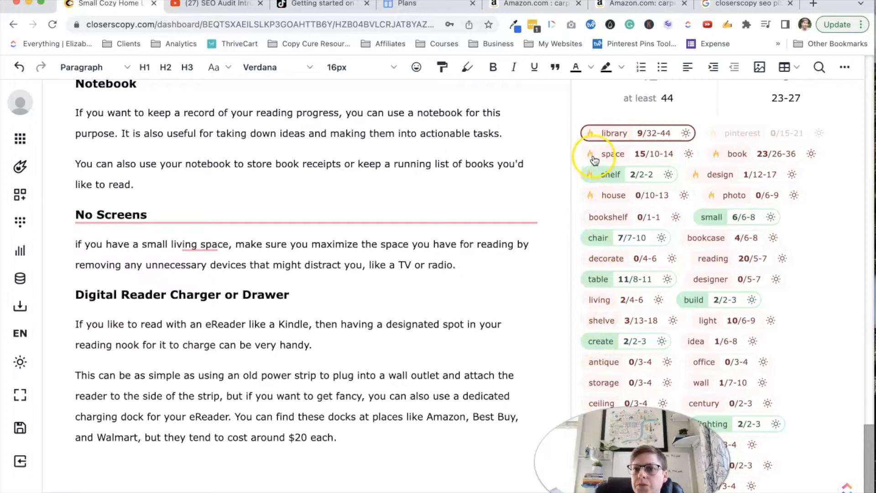
scroll(743, 336, "down", 6)
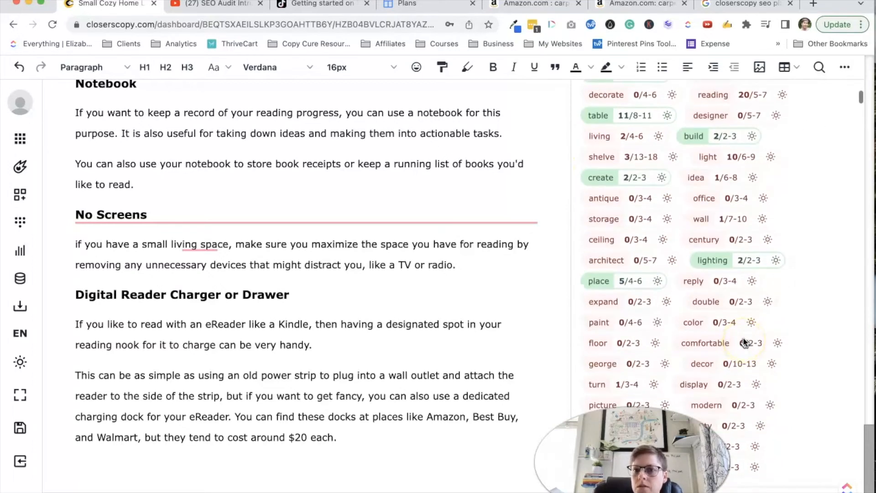
scroll(742, 337, "down", 4)
scroll(743, 342, "up", 10)
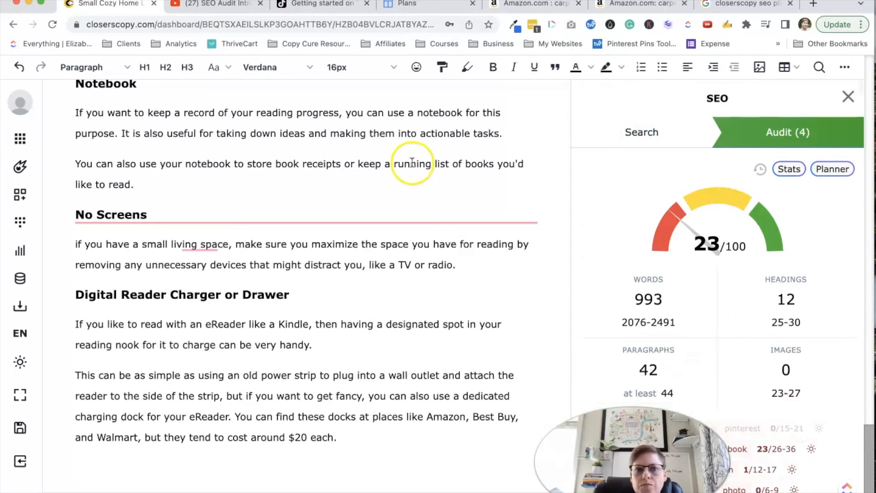
scroll(252, 254, "up", 9)
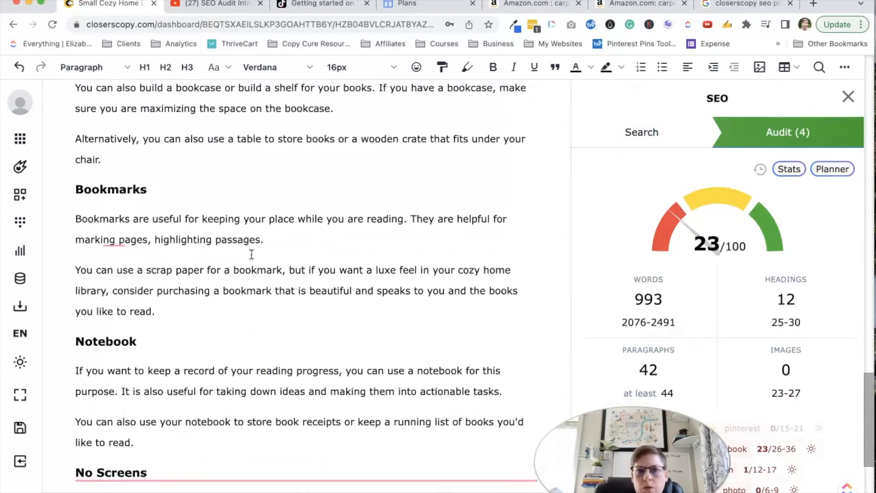
scroll(252, 254, "up", 15)
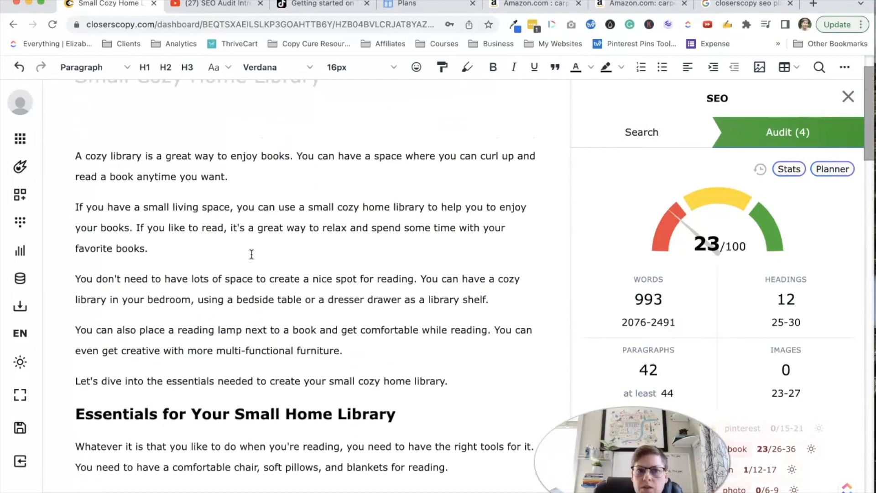
scroll(251, 254, "down", 20)
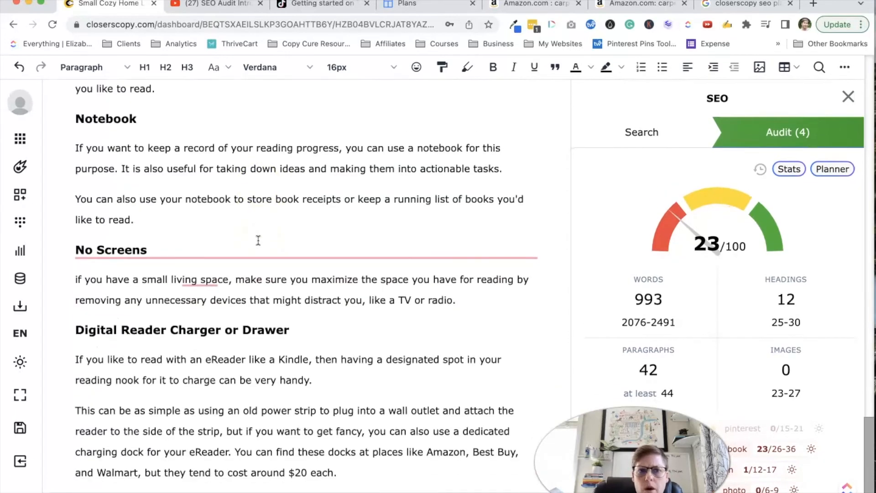
Step: Add the section heading "How to Arrange Your Small Home Library" at the end of the post
left_click(361, 435)
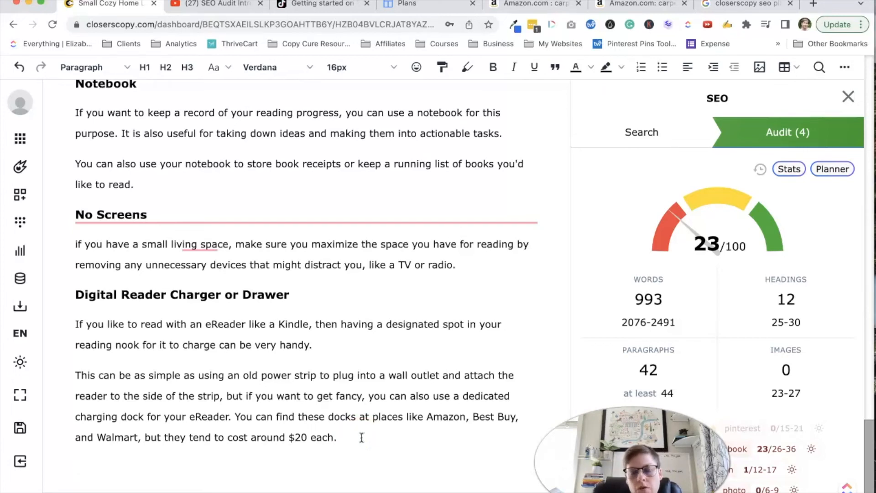
type("range Your")
scroll(678, 348, "down", 4)
type("Home Library")
left_click(258, 466)
type("Small")
Step: Generate Longform AI text on "how to arrange your small home library"
left_click(98, 309)
left_click(667, 275)
type("how to arrange your small home library")
left_click(775, 490)
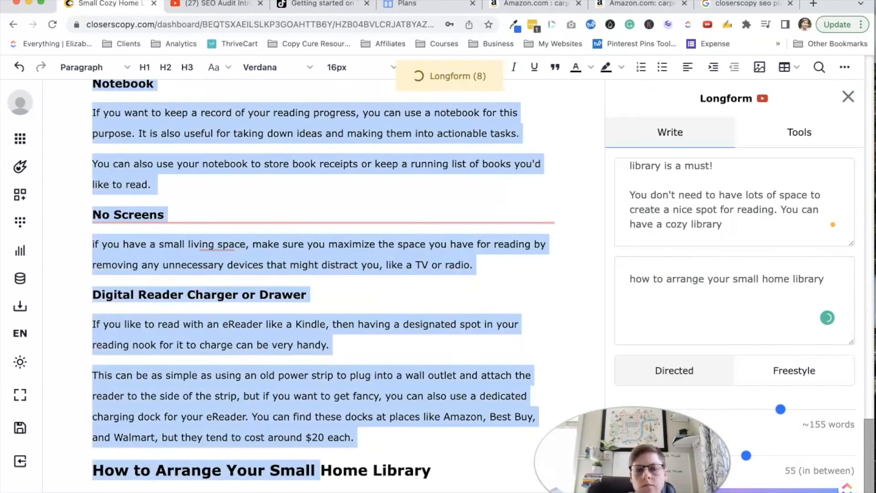
Step: Paste the AI passage on deciding which books to keep or get rid of under the How to Arrange heading
scroll(718, 301, "down", 17)
scroll(769, 256, "down", 2)
left_click_drag(615, 155, 798, 137)
key("super+c")
left_click(438, 471)
key("Return")
key("super+v")
Step: Paste the AI passage beginning "There are a number of ways to organize your small home library" as the section's second paragraph
scroll(723, 264, "down", 3)
scroll(684, 273, "down", 5)
left_click_drag(616, 122, 830, 244)
key("super+c")
left_click(320, 439)
key("Return")
key("super+v")
Step: End the first arranging paragraph with a sentence saying that fewer books in the reading space will look less cluttered
left_click(389, 438)
type("The fewer books you decide to keep in your reading are")
type("space, the less cl")
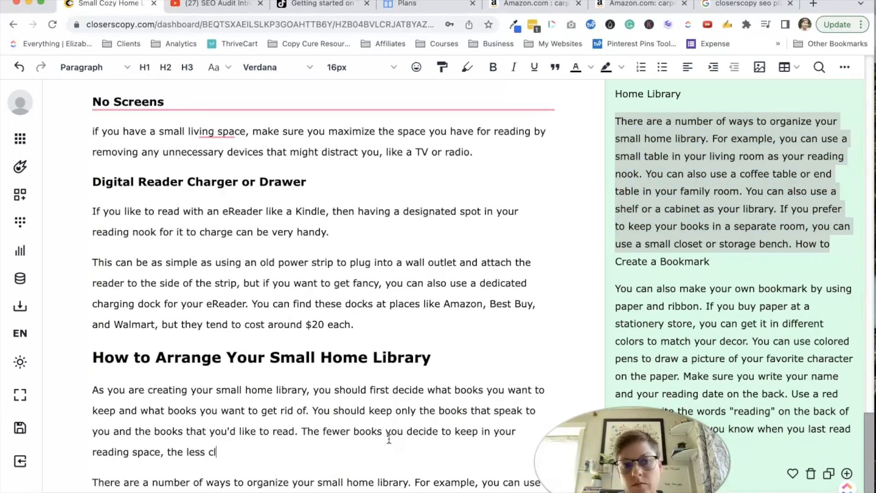
type("uttered it will look.")
Step: Replace the organizing passage with advice to keep a selection of books nearby and the rest in a separate room, closet, or storage bench
scroll(388, 438, "down", 3)
left_click_drag(93, 374, 506, 446)
type("You may decide that ")
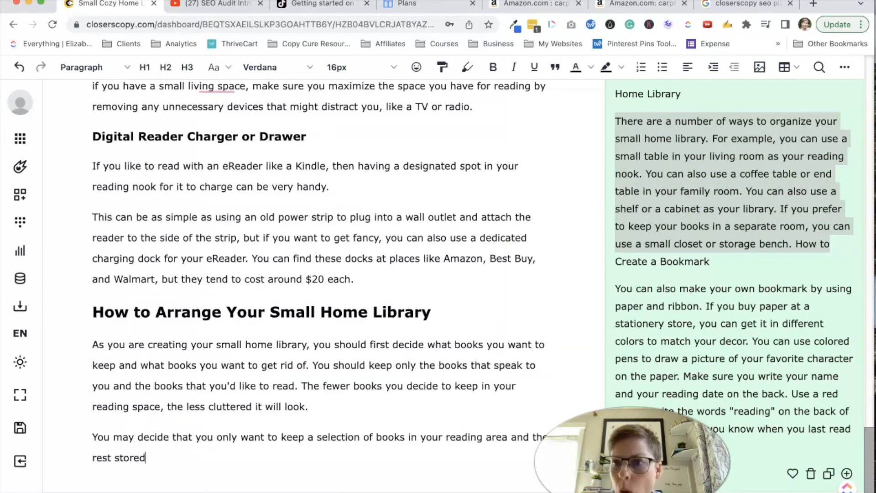
type("orage bench.")
Step: Add a paragraph saying that with books, chair, lighting, and other odds and ends known, it's time to put it all together
key("Return")
type("Now that you know what books you'll have, along with the type")
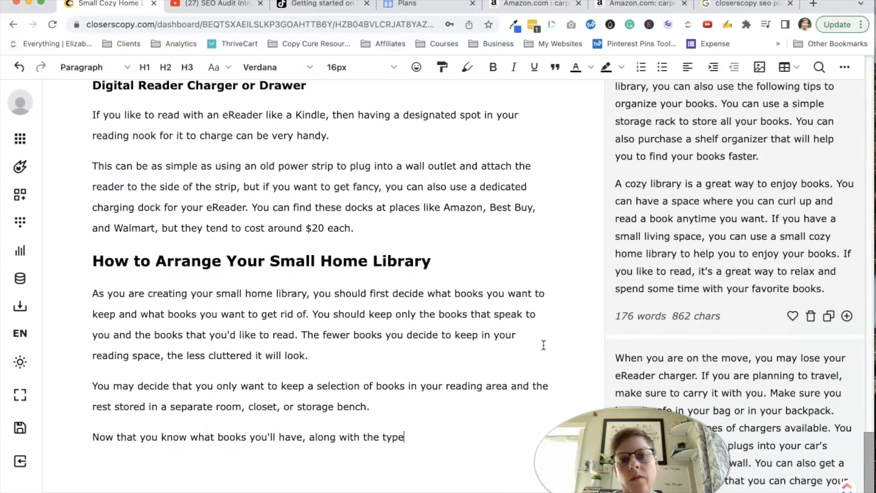
type(" of chair, lighting,")
scroll(543, 345, "up", 20)
scroll(543, 345, "down", 20)
type("and other odds and ends, it's time to put it all together.")
Step: Add paragraphs on draping a blanket over the chair and having a dedicated spot for the current book or eReader
key("Return")
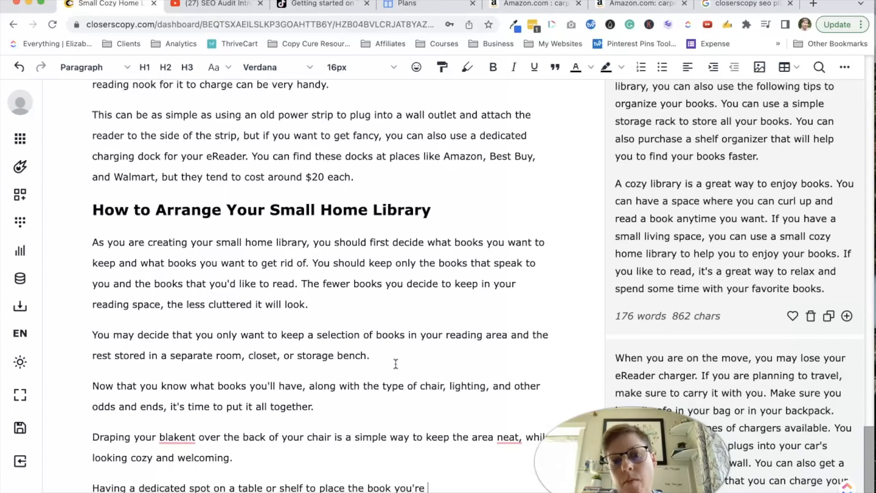
type("currently reading")
scroll(396, 363, "down", 2)
type("make the space more enjoyable.")
Step: Check the SEO audit and work its keywords into the dedicated-spot paragraph as "bookshelf" and "home library space"
left_click(20, 250)
scroll(727, 277, "down", 5)
left_click(629, 274)
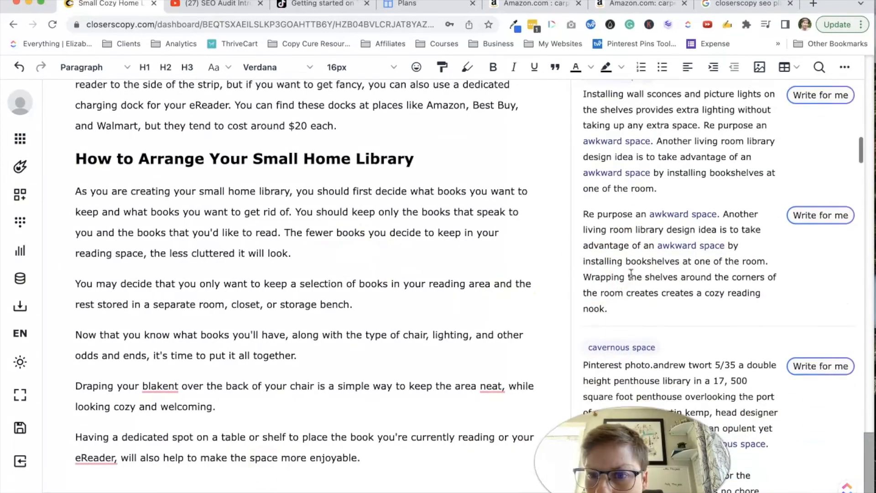
scroll(629, 273, "up", 15)
left_click(250, 455)
type("home library")
scroll(646, 227, "down", 3)
scroll(274, 416, "down", 1)
left_click(263, 416)
type("book")
Step: Add a paragraph on decorating the space with art or vinyl decals that showcase your love of reading
left_click(469, 464)
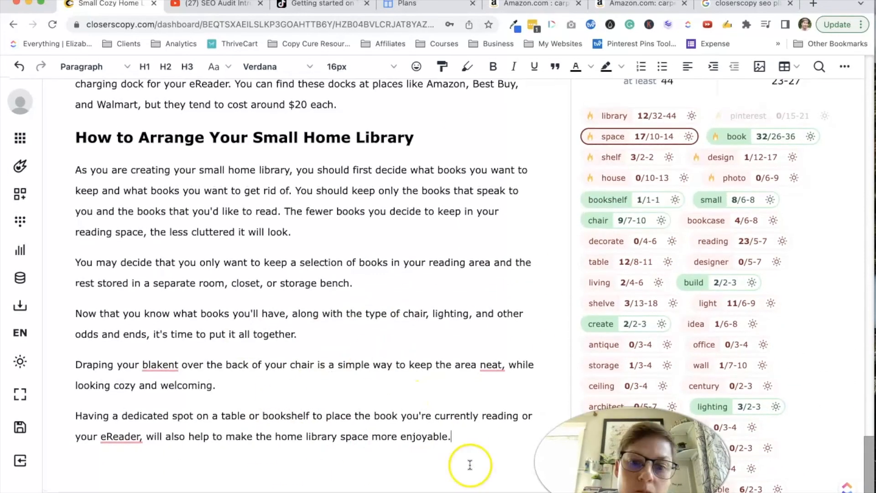
key("Return")
type("Be sure you also take time to decorate the space with art or vinyl decals that sh")
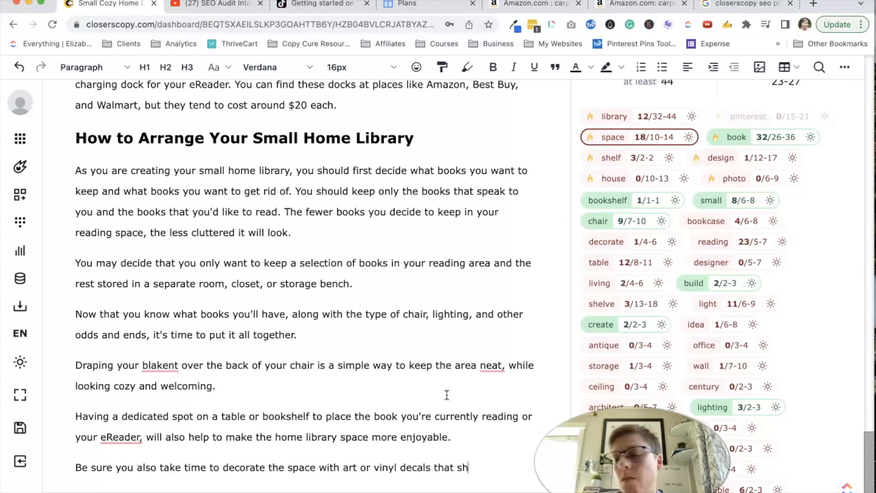
scroll(406, 387, "down", 1)
Step: Change the storage advice to a bookcase, closet or storage bench, and add a paragraph on sprinkling decor in the bookcase
left_click(366, 384)
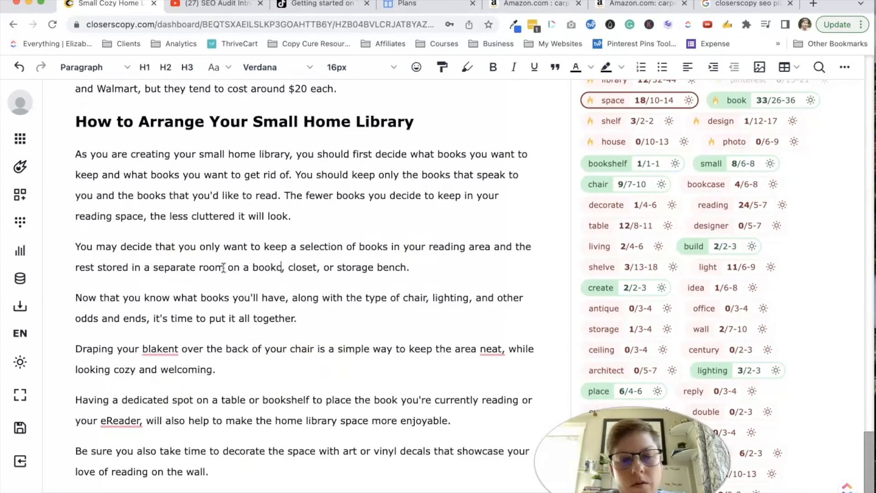
scroll(639, 253, "down", 12)
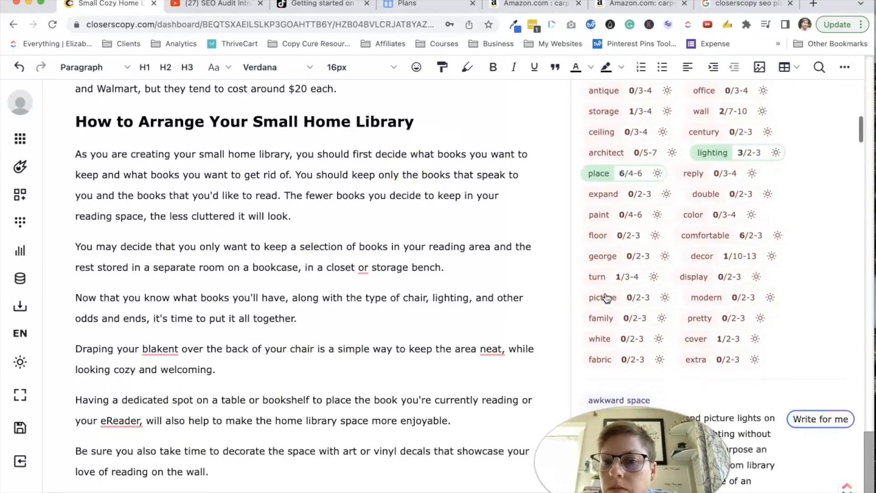
scroll(354, 322, "down", 1)
scroll(355, 321, "down", 1)
left_click(345, 202)
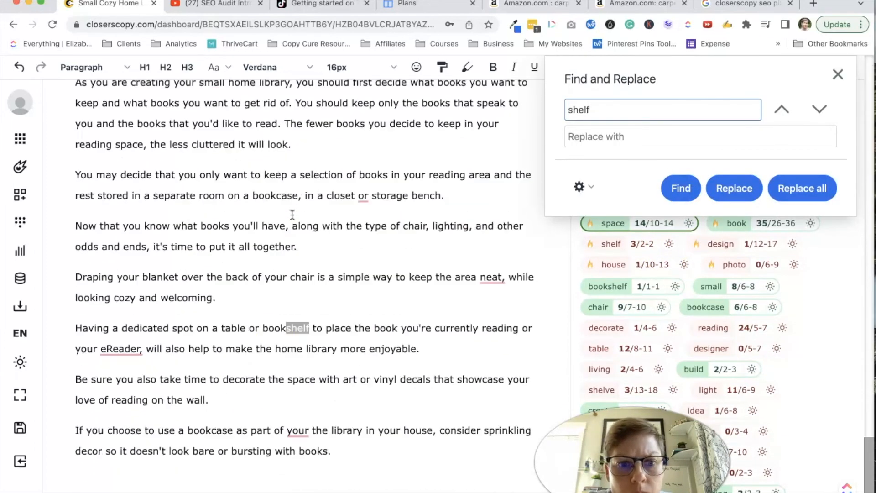
Step: Reword the shelf mention in the dedicated-spot paragraph as "bookshelf", and extend the section heading to "How to Arrange and Design"
left_click_drag(309, 328, 251, 328)
type("bookshelf")
scroll(704, 335, "down", 1)
scroll(320, 228, "up", 3)
left_click(205, 173)
type("and Design")
Step: Change "closet" to "storage closet" in the paragraph on where to store the remaining books
scroll(705, 320, "down", 5)
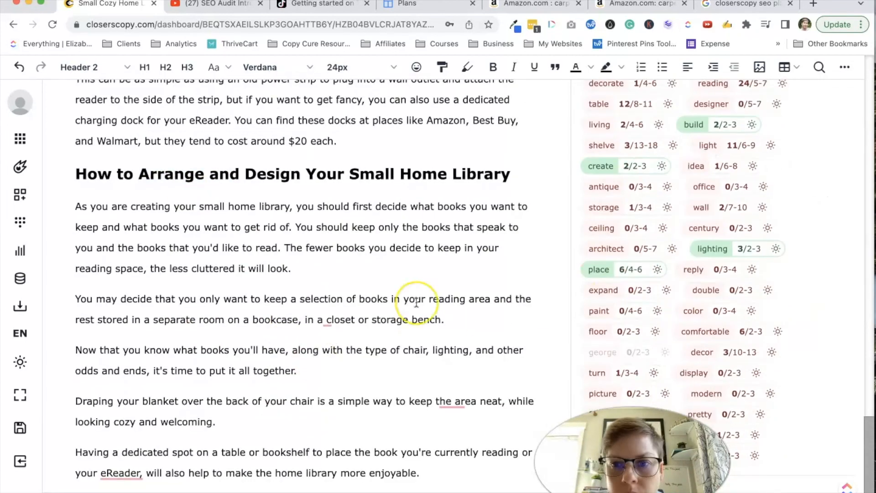
scroll(416, 302, "down", 3)
left_click(326, 182)
type("storage")
Step: Add a closing paragraph suggesting paint as a feature wall and a nice rug on the floor
left_click(355, 436)
key("Return")
type("Finally, consider adding some paint")
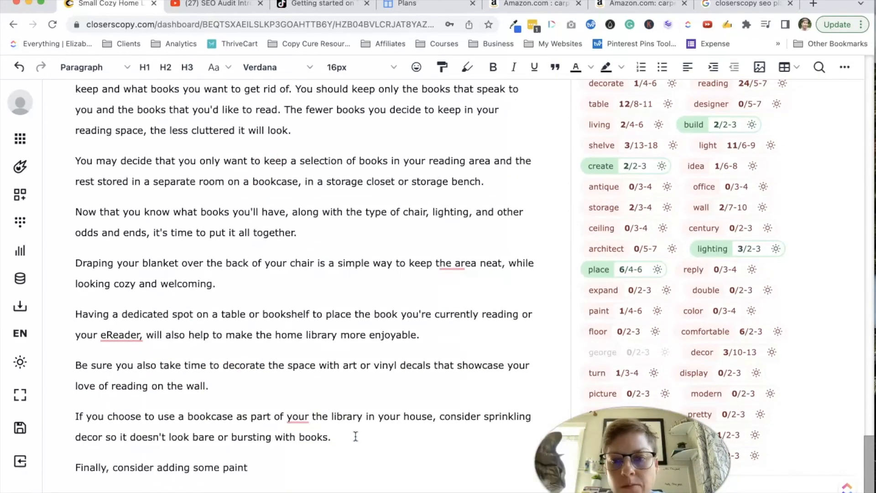
type(" as a feature wall and adding a nice rug to the blo")
key("BackSpace")
key("BackSpace")
key("BackSpace")
type("floor to further ")
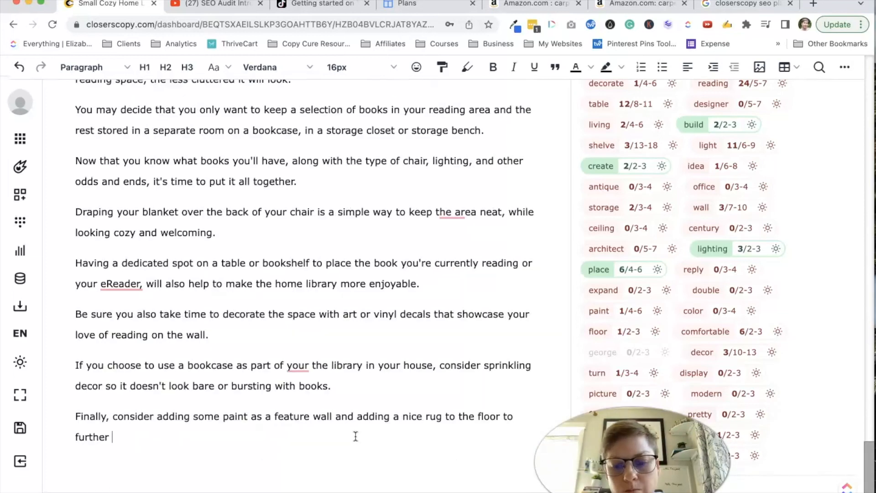
type("reated.")
Step: Search the draft for an overused keyword and replace one phrase with "enjoying a book"
scroll(704, 274, "up", 3)
left_click(818, 67)
left_click_drag(339, 229, 269, 230)
type("enjoying a book")
Step: Find "reading" in the draft and delete one of the passages containing it
left_click(819, 67)
type("reading")
left_click_drag(343, 134, 75, 113)
key("BackSpace")
key("BackSpace")
Step: Find "reading" in the draft and reword the first Chairs paragraph with "but a dedicated chair is so much better"
left_click(818, 67)
type("reading")
scroll(649, 305, "up", 4)
scroll(352, 409, "down", 3)
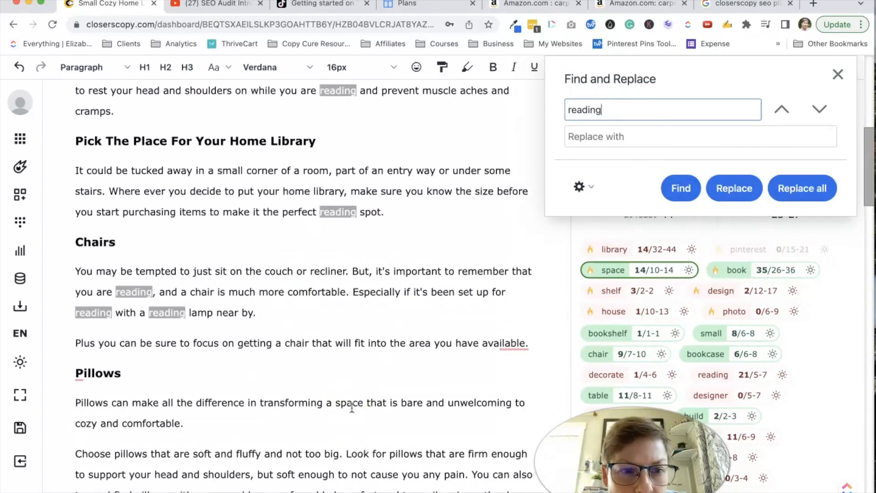
left_click(345, 274)
type(", but a dedicated chair is so much better")
left_click_drag(136, 313, 110, 292)
Step: Add the H2 heading "How to Come Up With Small Library Ideas" at the draft's end, with a paragraph on finding library setup ideas
scroll(547, 328, "down", 20)
left_click(319, 466)
key("Return")
left_click(165, 68)
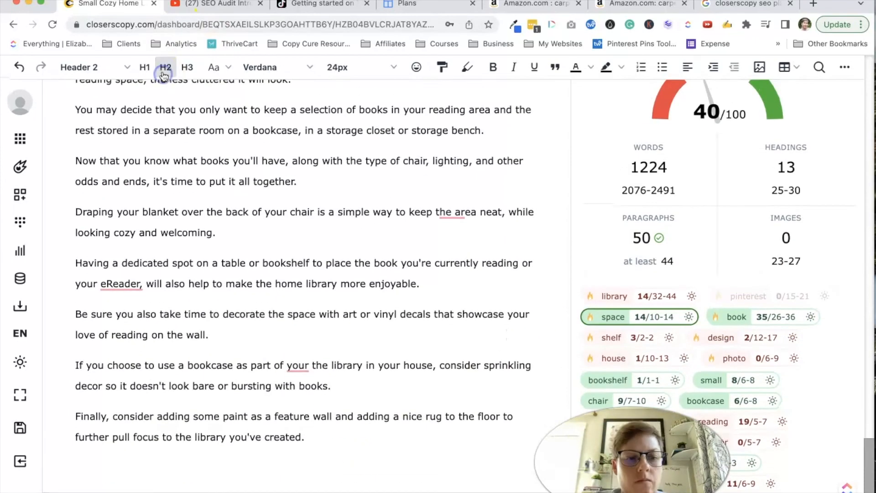
type("How to Come Up With Small Library Ideas")
key("Return")
type("Consider checking out interest to get some ideas on how you might like to set up your library")
scroll(749, 314, "down", 3)
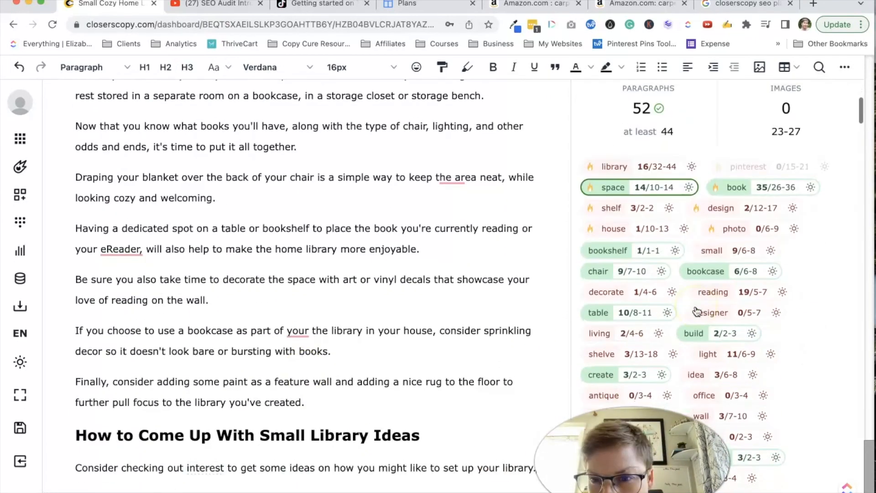
type("in your house.")
Step: Examine the competitor statistics of the SEO audit and close them again
scroll(710, 348, "down", 4)
scroll(709, 340, "up", 10)
scroll(710, 339, "up", 4)
left_click(789, 166)
left_click(420, 98)
left_click(720, 88)
Step: Delete the "How to Come Up With Small Library Ideas" heading and start its paragraph with "If you're struggling with ideas,"
scroll(320, 319, "down", 5)
triple_click(155, 414)
key("BackSpace")
type("If you're struggling with ideas, c")
Step: Correct "interest" to "Pinterest" in the ideas paragraph and add a "Bottom Line" heading below it
double_click(350, 448)
type("PinterestBottom Line")
key("Return")
Step: Generate AI text with the Conclusion framework on the topic "How to create a small cozy home library"
left_click(20, 167)
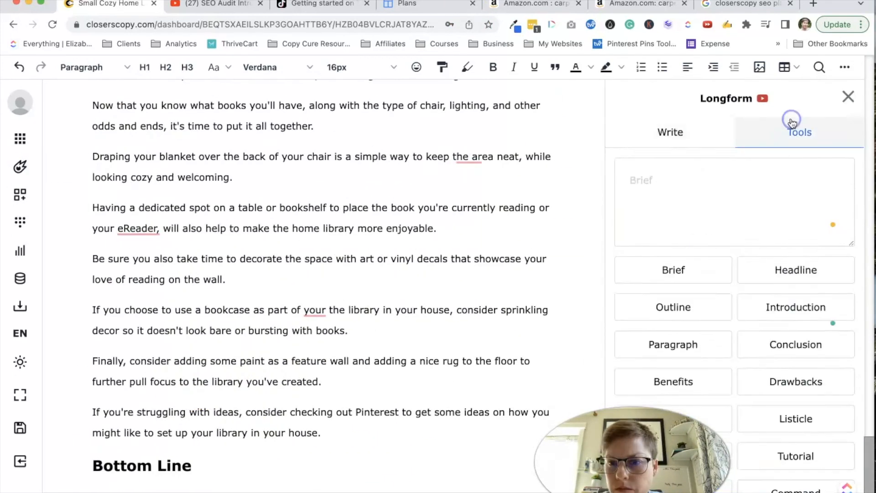
left_click(19, 138)
left_click(796, 133)
left_click(727, 311)
scroll(348, 299, "up", 20)
type("How to create a small cozy home library")
scroll(477, 274, "down", 20)
left_click(764, 386)
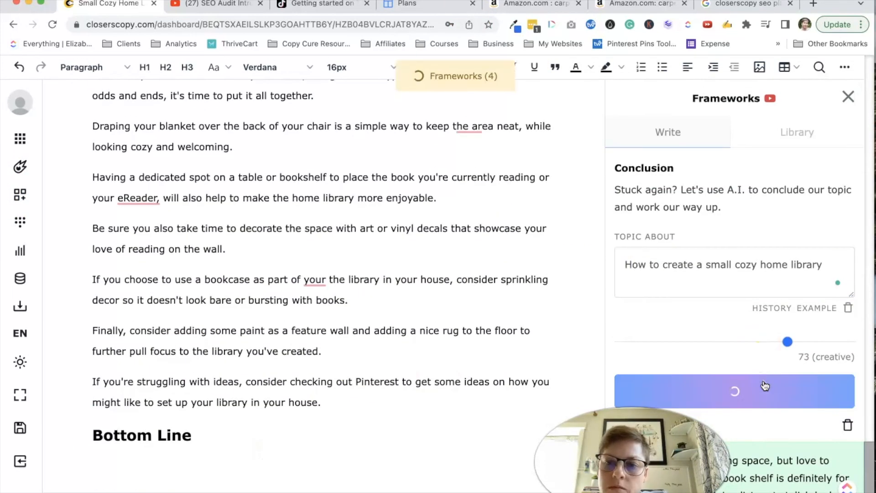
Step: Copy the generated point beginning "Start with a small area" and paste it under the "Bottom Line" heading
scroll(710, 159, "down", 15)
scroll(719, 115, "up", 15)
left_click(728, 249)
scroll(727, 253, "down", 12)
left_click_drag(689, 250, 625, 181)
key("super+c")
left_click(199, 461)
key("super+v")
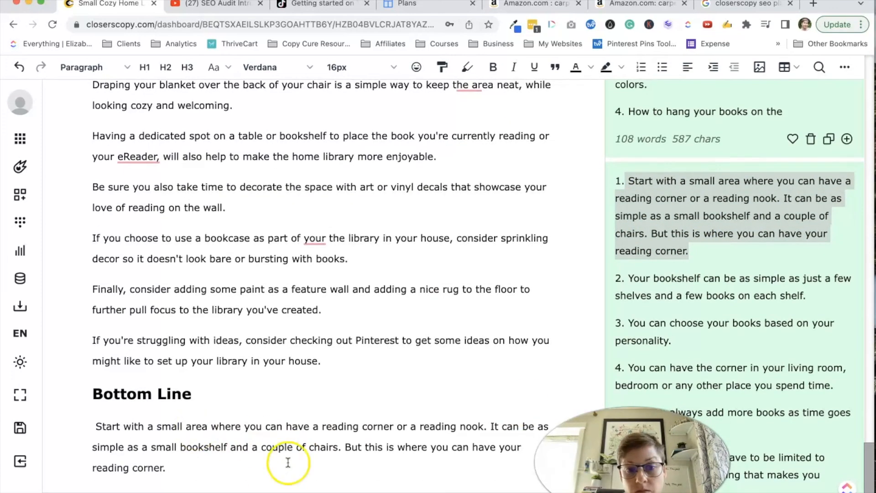
Step: Add the closing paragraph "Add in more comforts and decor as you go to make it more of a statement piece and enjoyable place to read."
key("Return")
type("Add in more comforts a")
type("lace to read.")
Step: Reopen the SEO audit and examine the draft's score and keyword counts against their target ranges
left_click(20, 250)
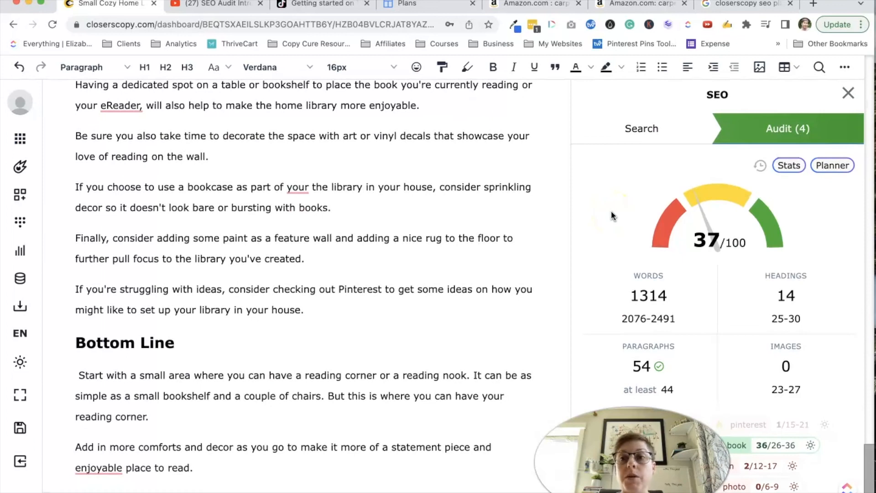
scroll(611, 210, "down", 6)
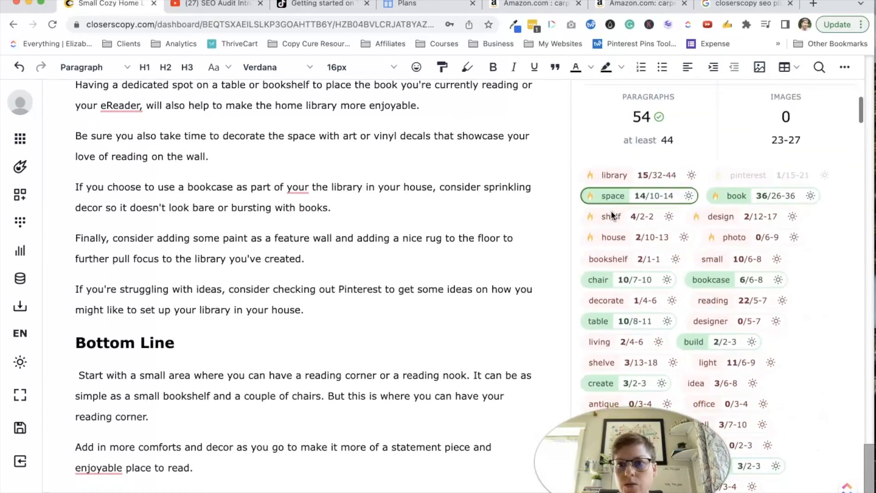
scroll(288, 309, "up", 1)
scroll(287, 309, "down", 1)
scroll(287, 309, "up", 1)
scroll(287, 309, "down", 1)
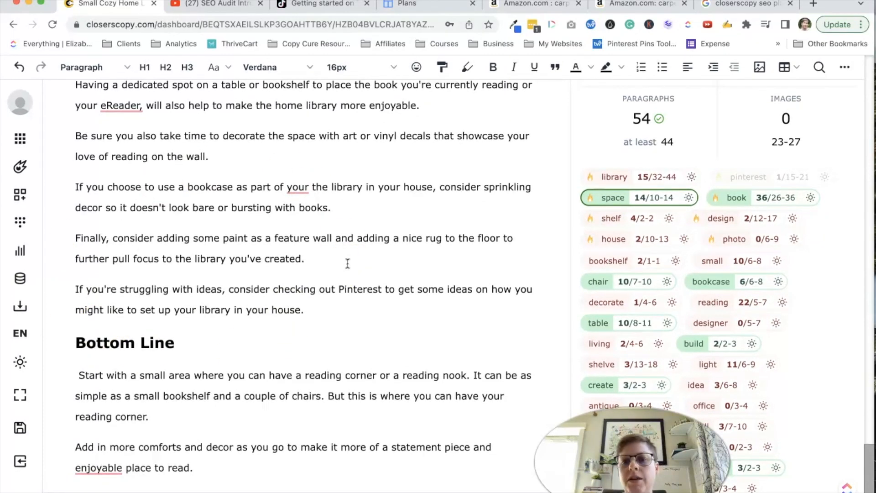
Step: Review the draft back to its title and compare its word count, headings and keyword use with the audit targets
scroll(347, 263, "up", 15)
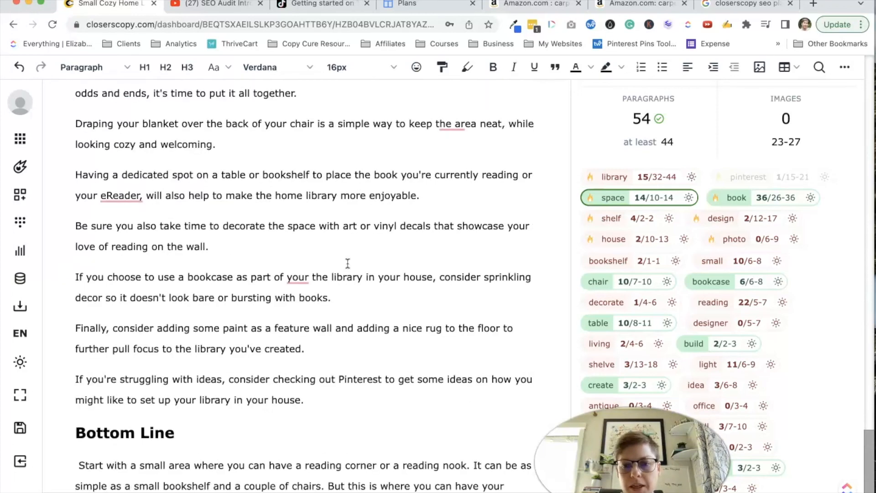
scroll(348, 264, "up", 15)
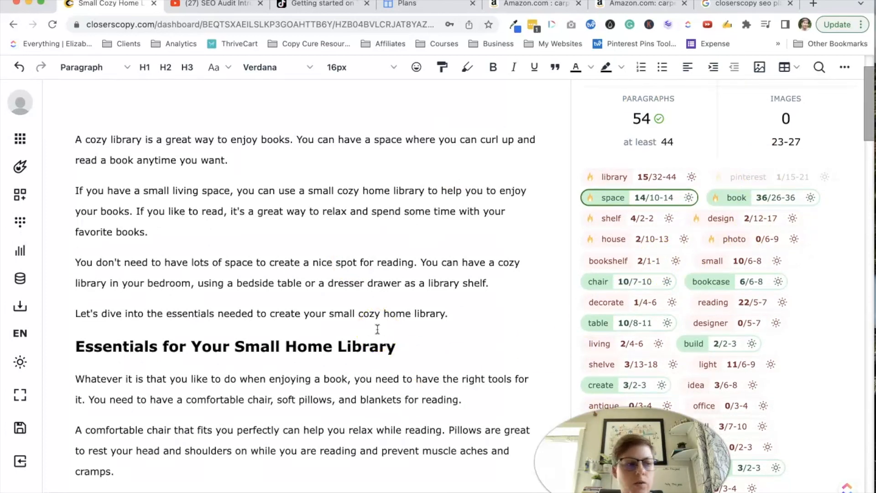
scroll(377, 329, "up", 2)
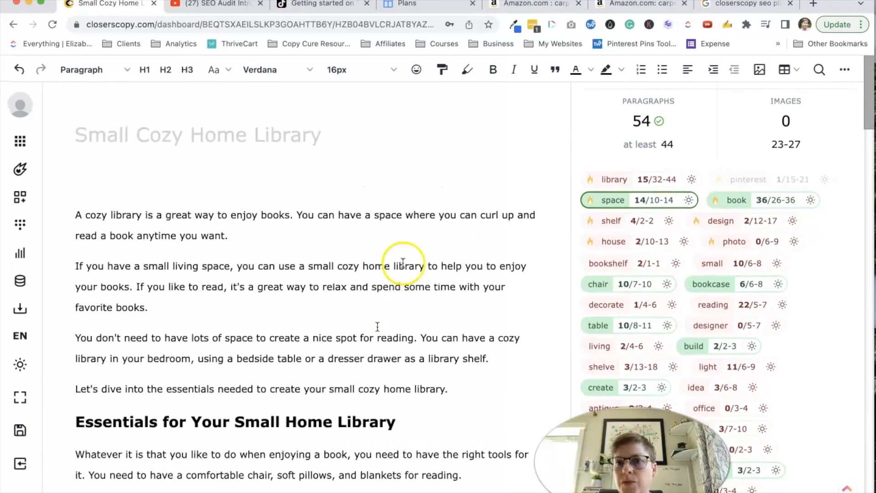
scroll(679, 98, "up", 3)
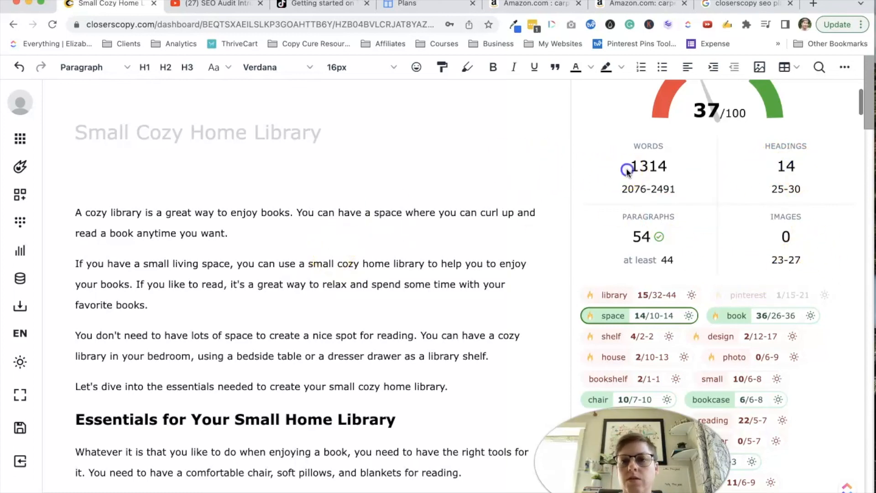
scroll(636, 319, "down", 5)
scroll(641, 323, "up", 1)
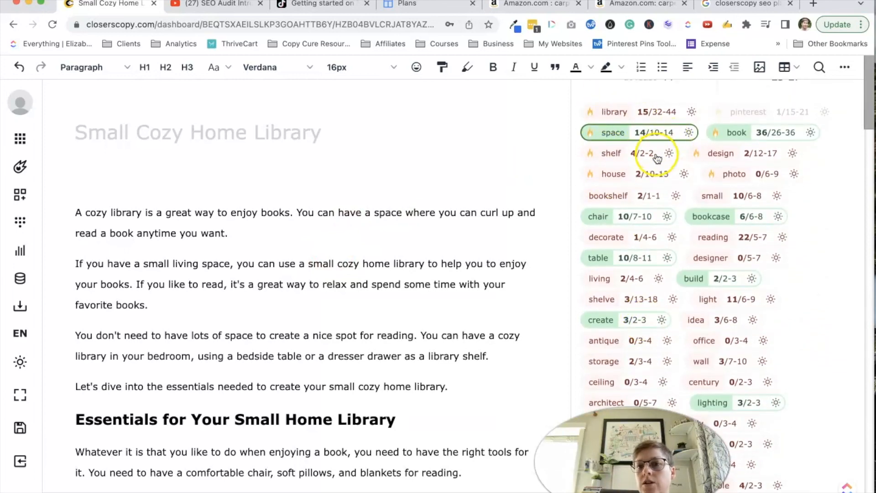
scroll(777, 197, "up", 8)
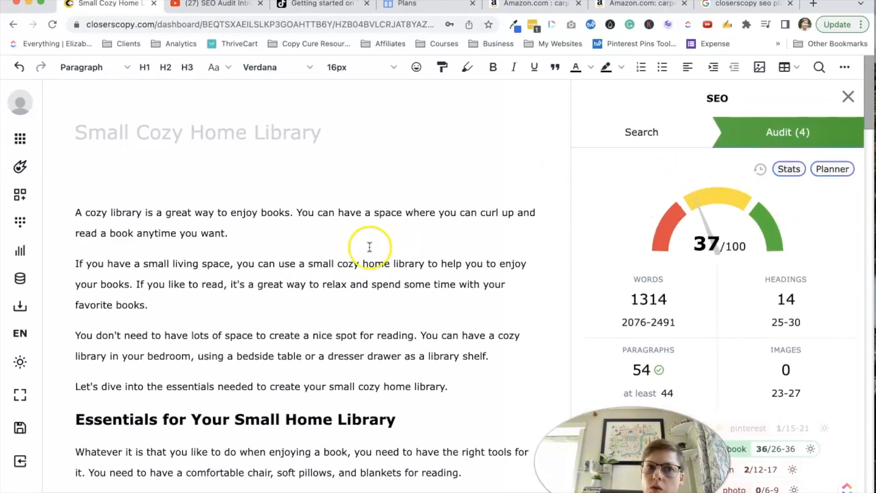
Step: Return to the end of the draft and open the AI model selection
scroll(369, 247, "down", 20)
scroll(374, 220, "down", 15)
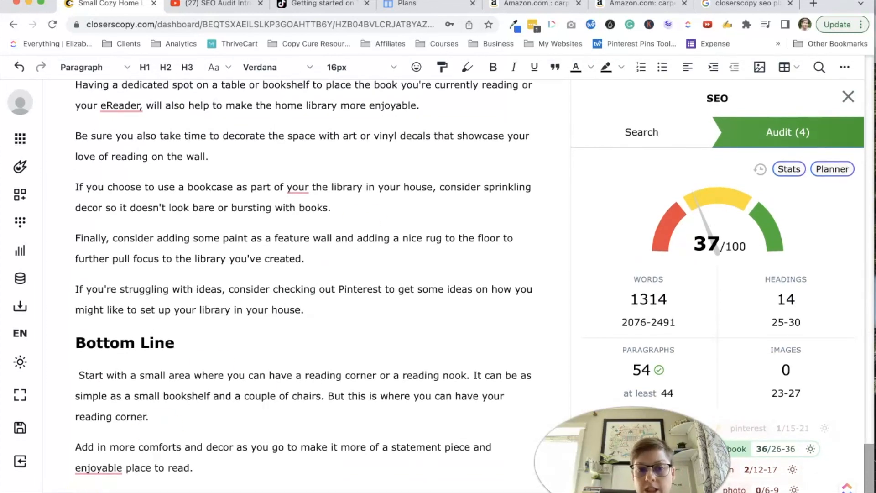
left_click(98, 491)
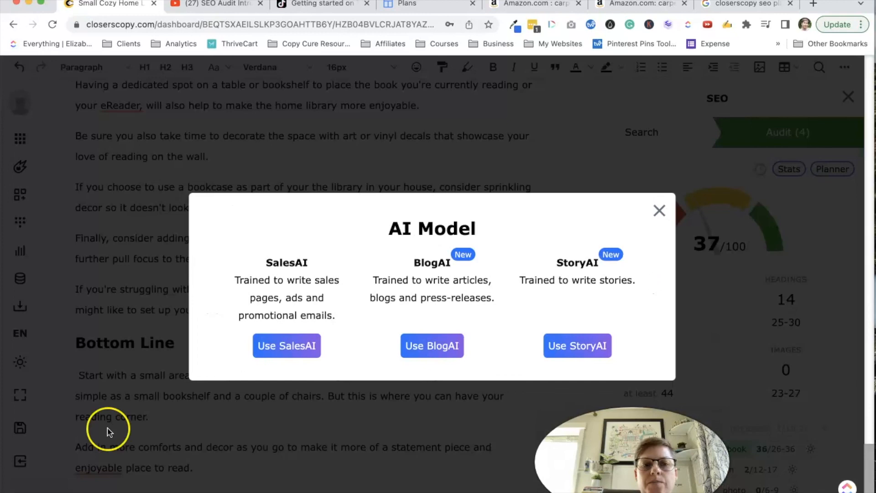